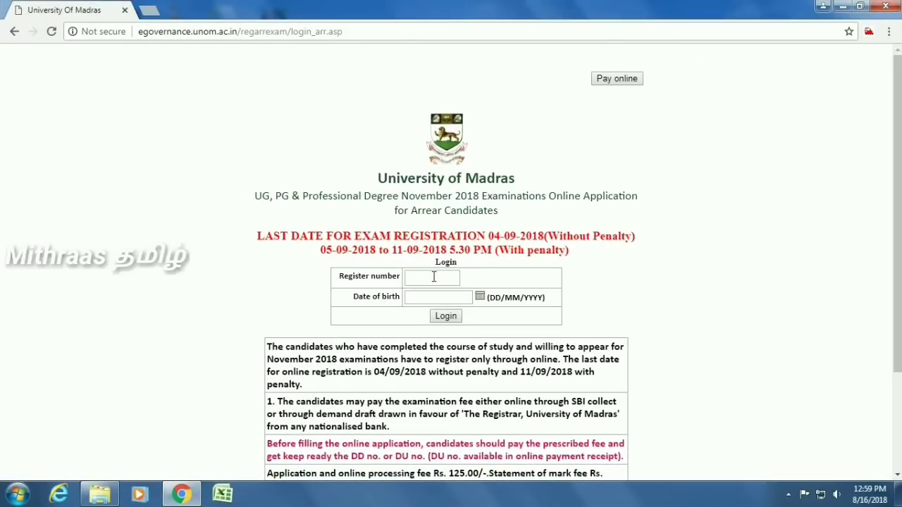
# Step: Log in to the arrear exam portal with the candidate's register number and date of birth
pyautogui.click(434, 277)
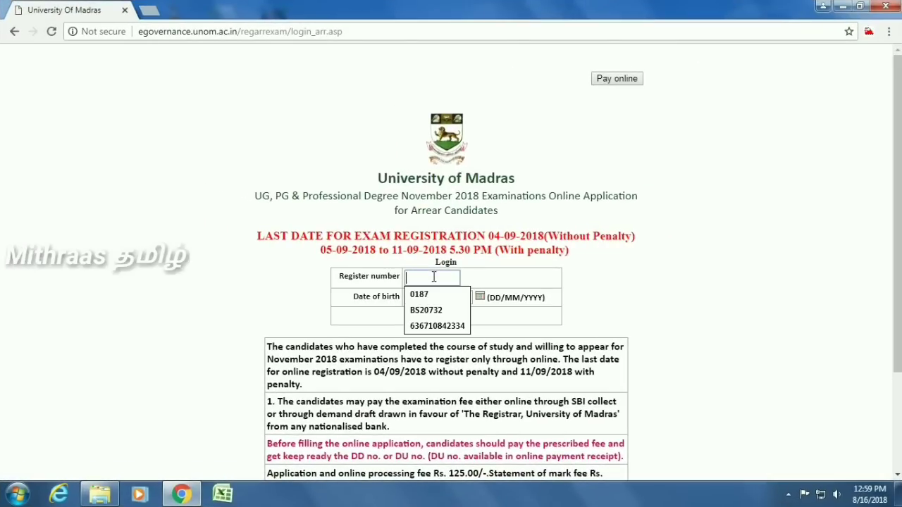
pyautogui.click(449, 317)
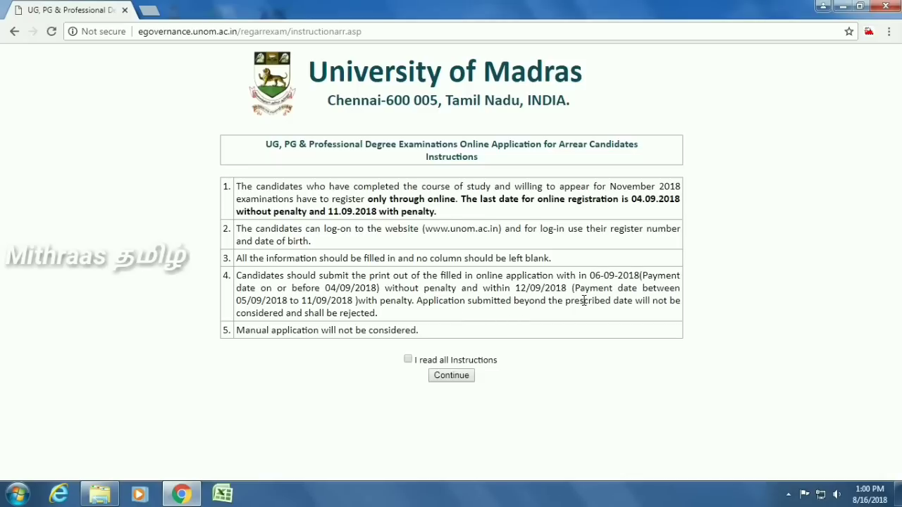
# Step: Accept the instructions, continue to the subject list, and view the form for STATISTICS - I
pyautogui.click(407, 360)
pyautogui.click(455, 378)
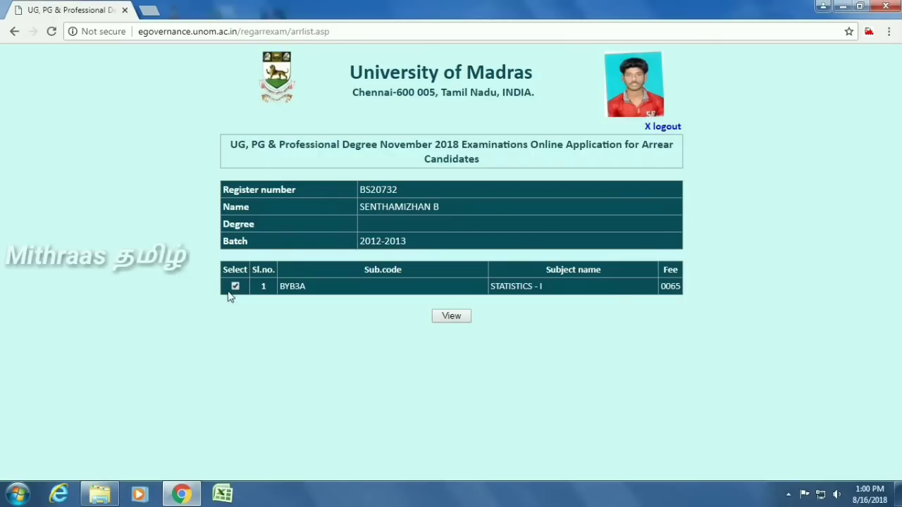
pyautogui.click(452, 317)
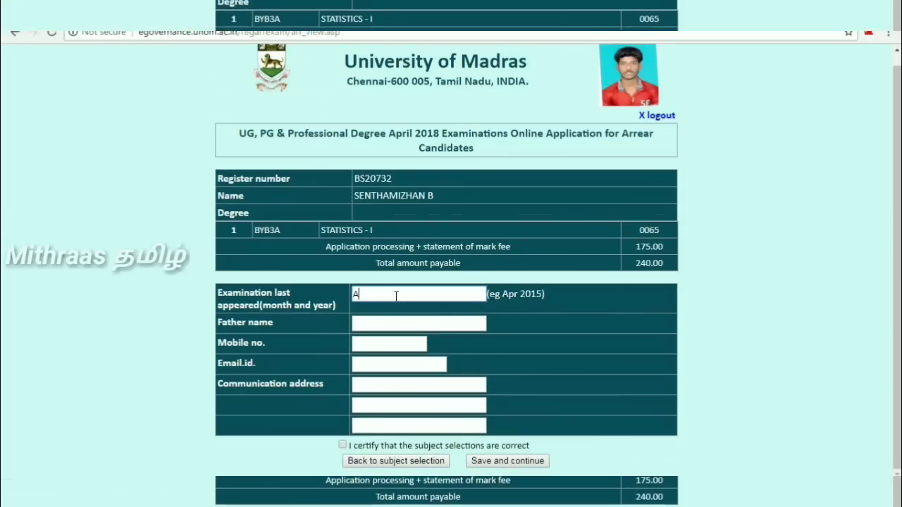
# Step: Enter April 2018 as last exam appeared, plus the father's name and mobile number
pyautogui.write('pril')
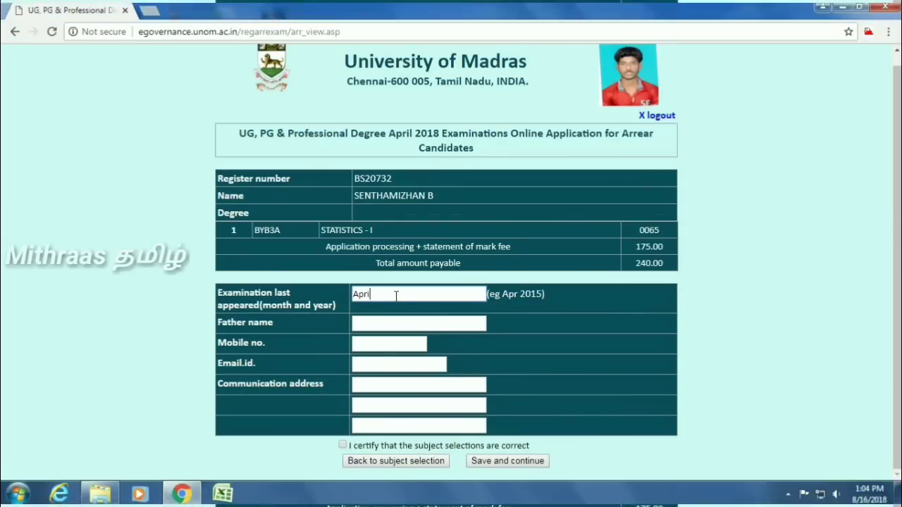
pyautogui.write(' 2018')
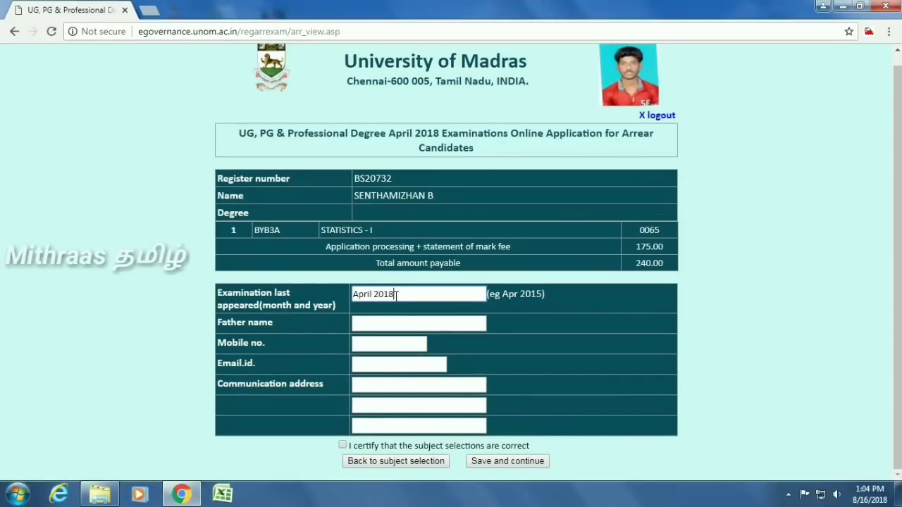
pyautogui.press('Tab')
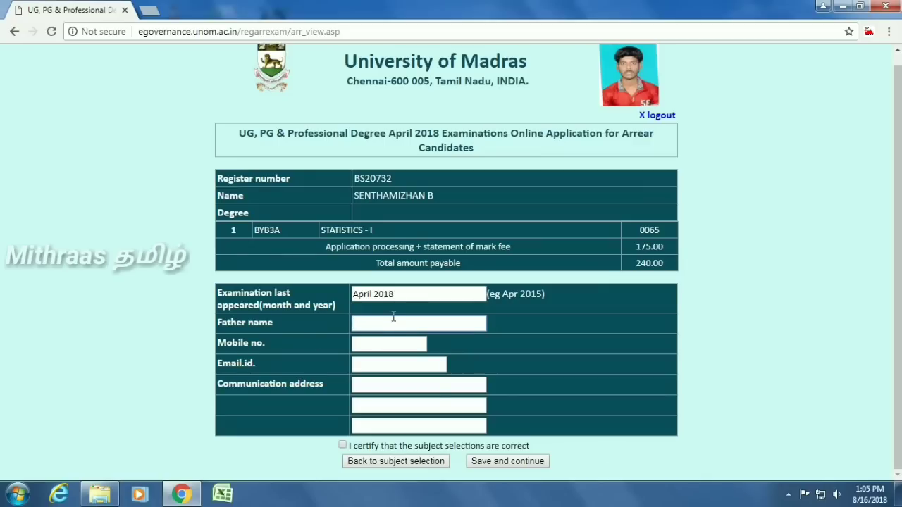
pyautogui.write('baskar')
pyautogui.press('BackSpace')
pyautogui.press('BackSpace')
pyautogui.press('BackSpace')
pyautogui.press('BackSpace')
pyautogui.press('BackSpace')
pyautogui.press('BackSpace')
pyautogui.write('BASKAR')
pyautogui.press('Tab')
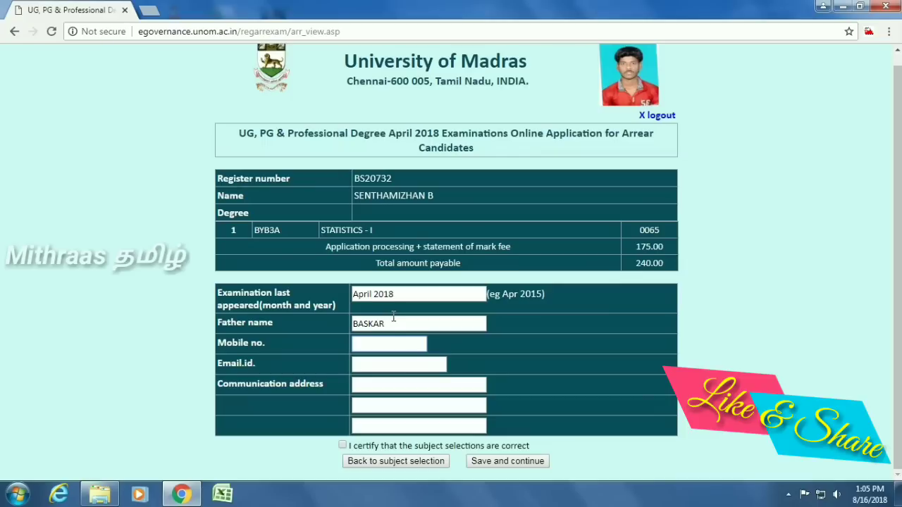
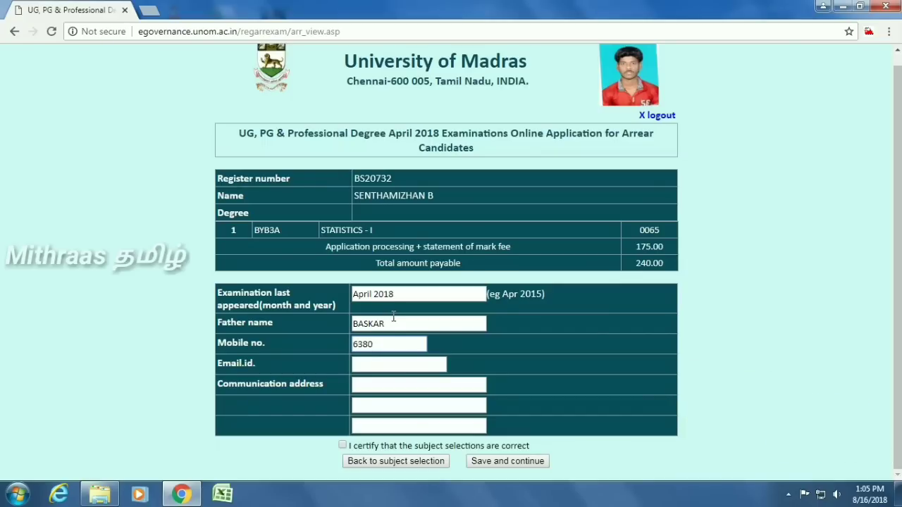
# Step: Fill in the three communication address lines and tick the 'I certify' checkbox
pyautogui.click(368, 386)
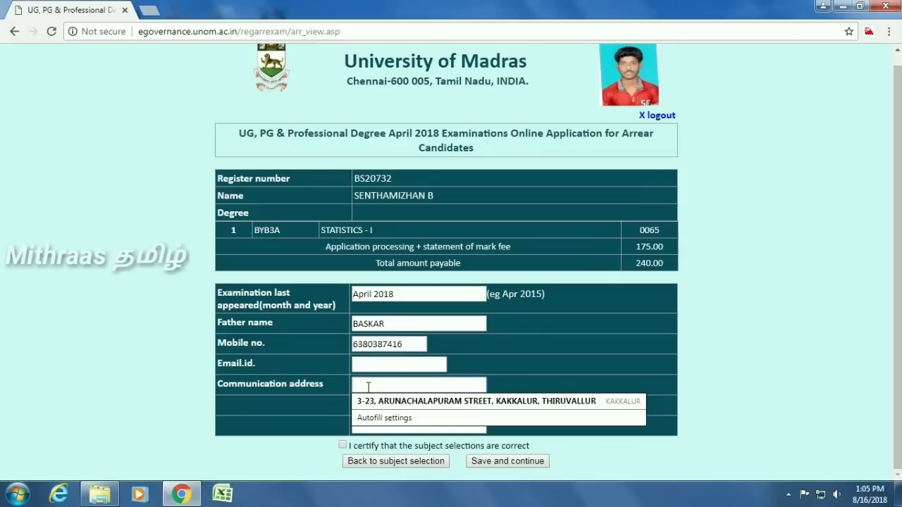
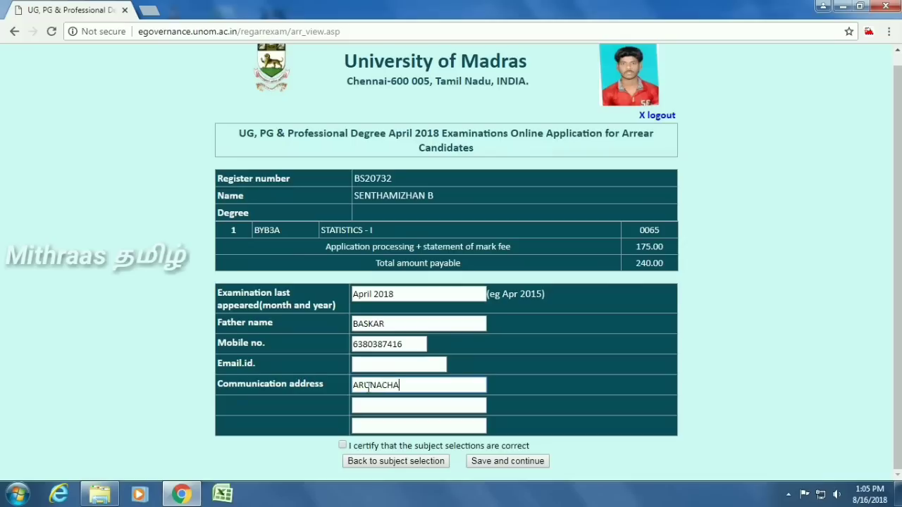
pyautogui.press('Tab')
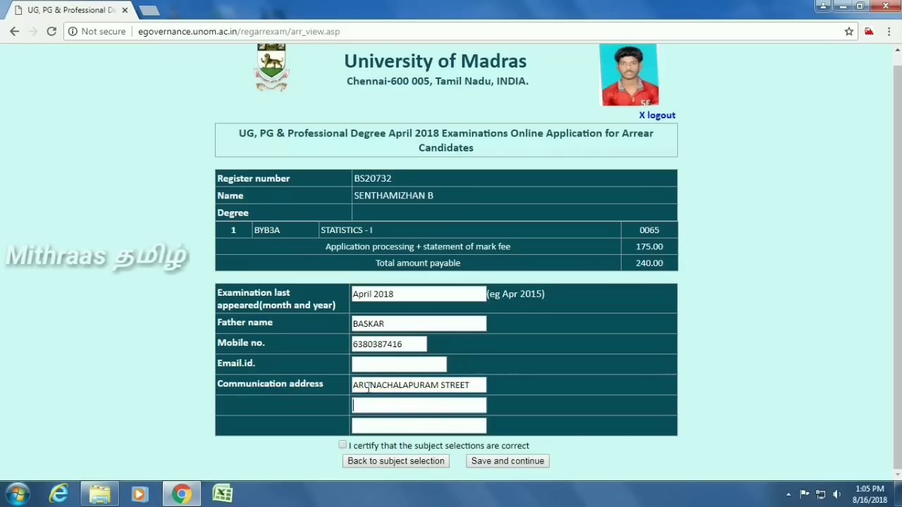
pyautogui.write('KAKKALUR')
pyautogui.press('Tab')
pyautogui.write('T')
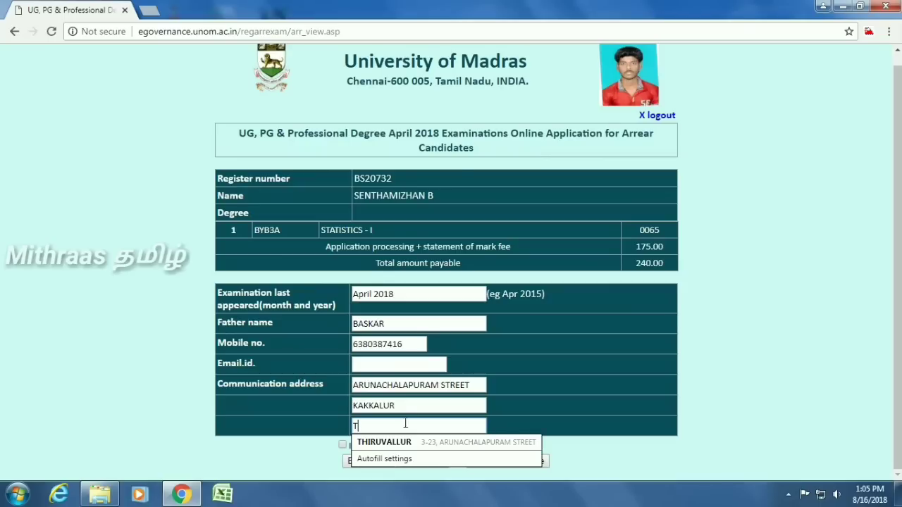
pyautogui.click(402, 444)
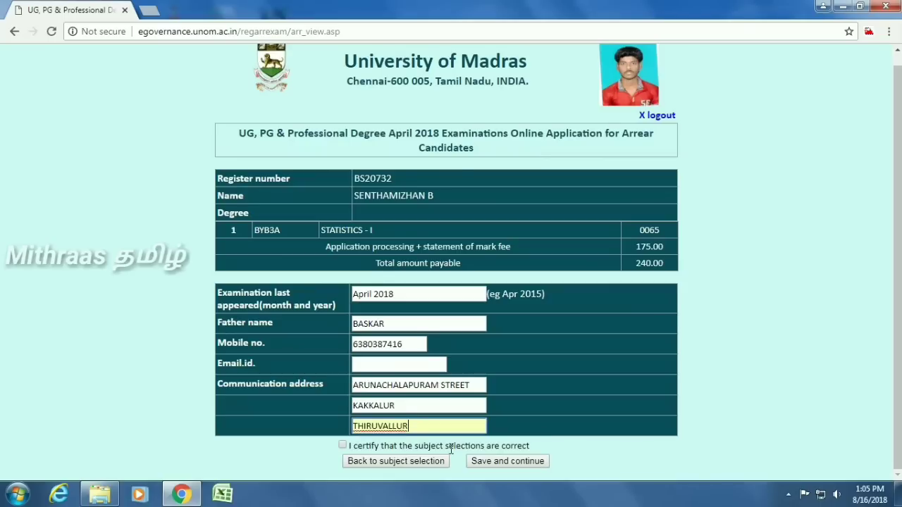
pyautogui.click(343, 446)
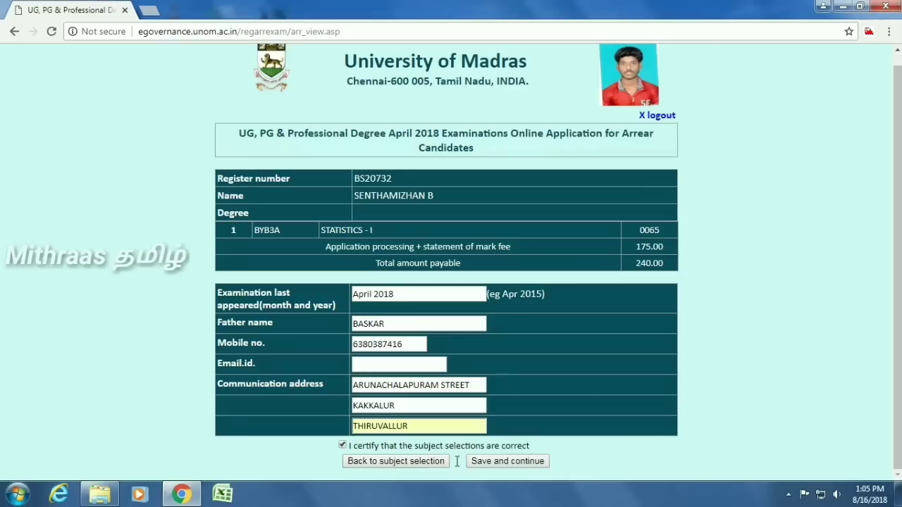
# Step: Save the application and review the printable copy with its online application ID
pyautogui.click(507, 461)
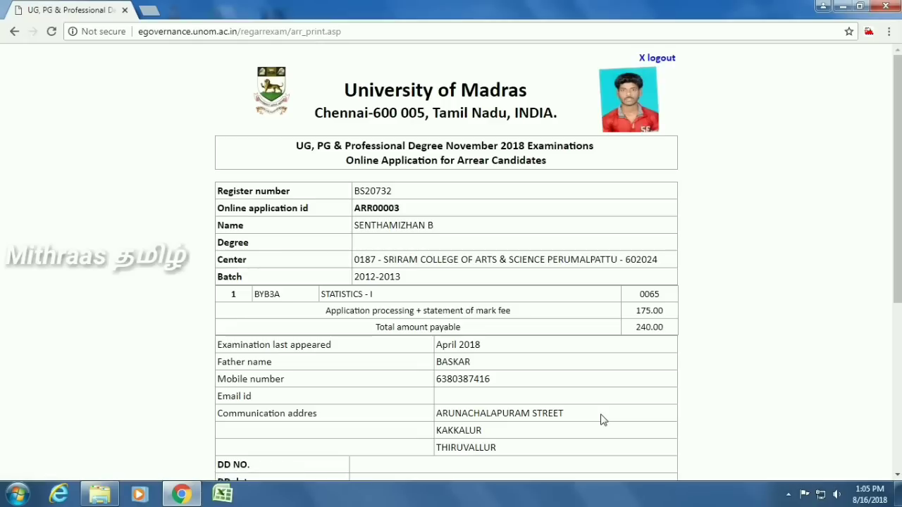
pyautogui.scroll(-3, 503, 346)
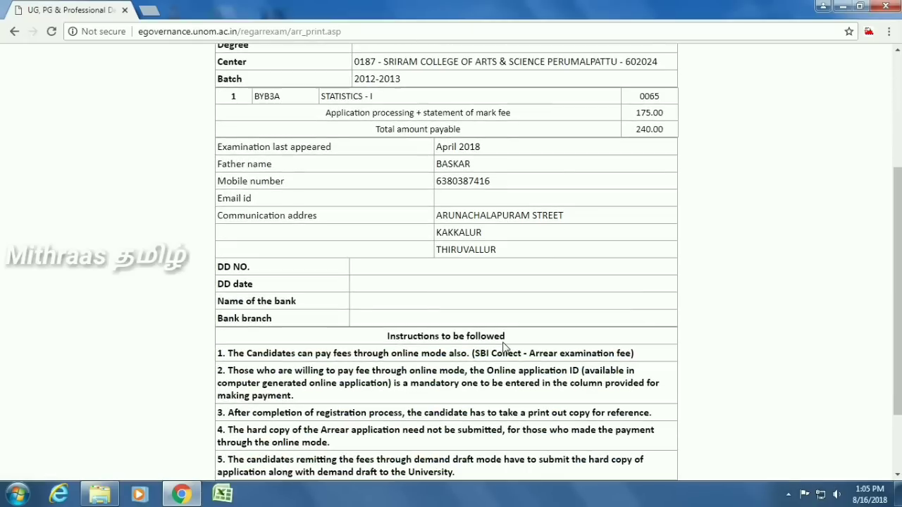
pyautogui.scroll(-2, 503, 346)
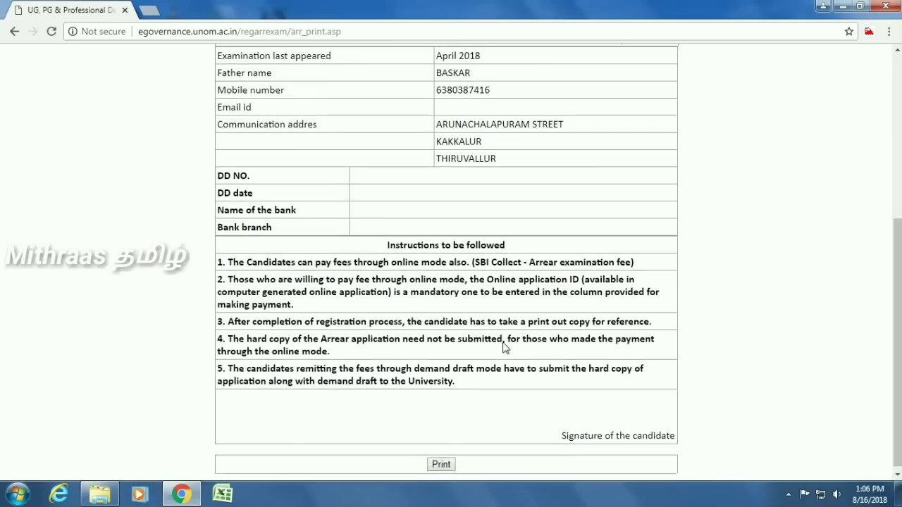
pyautogui.scroll(4, 503, 346)
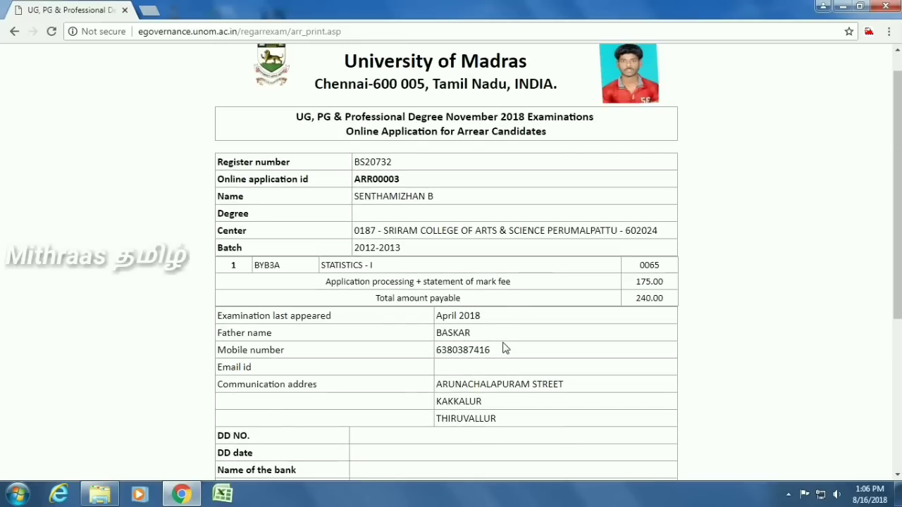
pyautogui.scroll(-1, 504, 346)
pyautogui.scroll(-2, 503, 346)
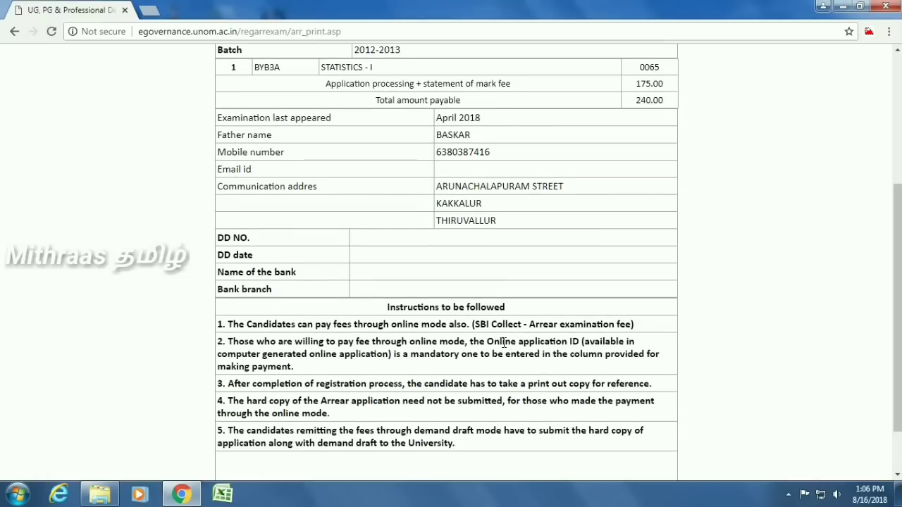
pyautogui.scroll(-1, 503, 342)
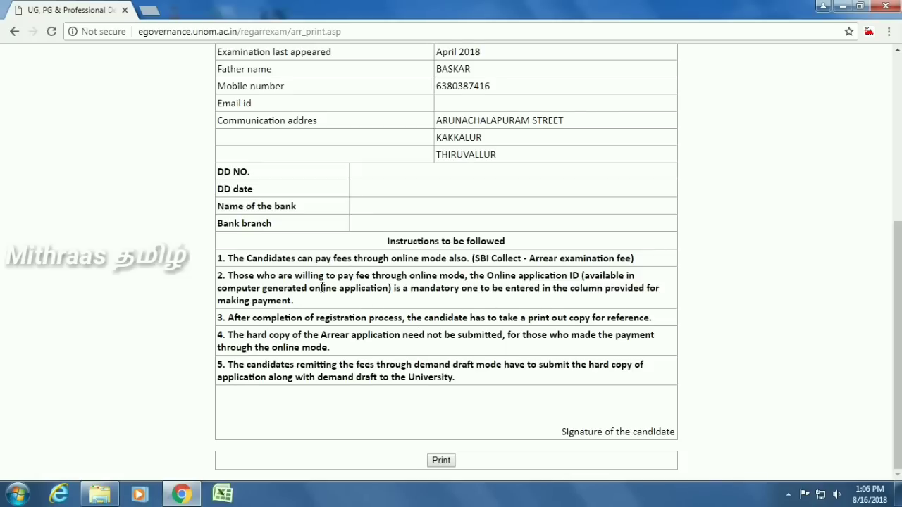
pyautogui.scroll(2, 322, 288)
pyautogui.scroll(1, 543, 322)
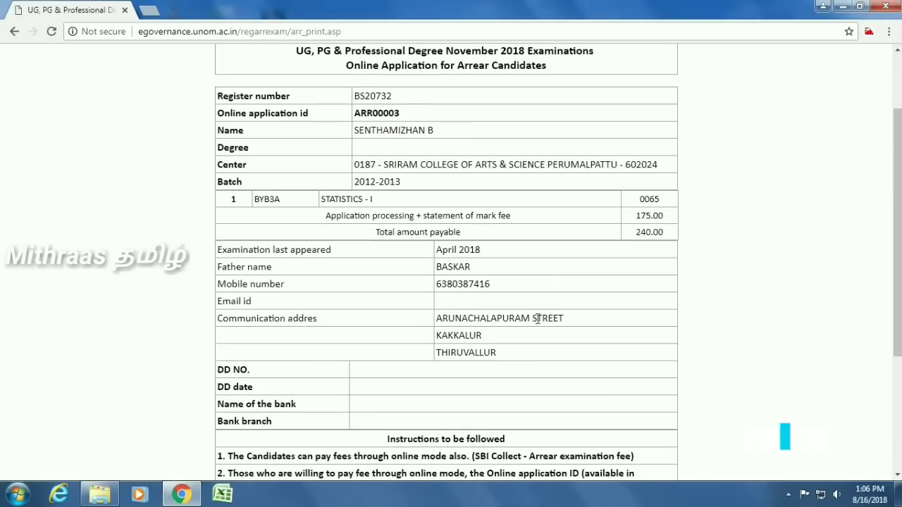
pyautogui.scroll(-1, 548, 316)
pyautogui.scroll(1, 524, 289)
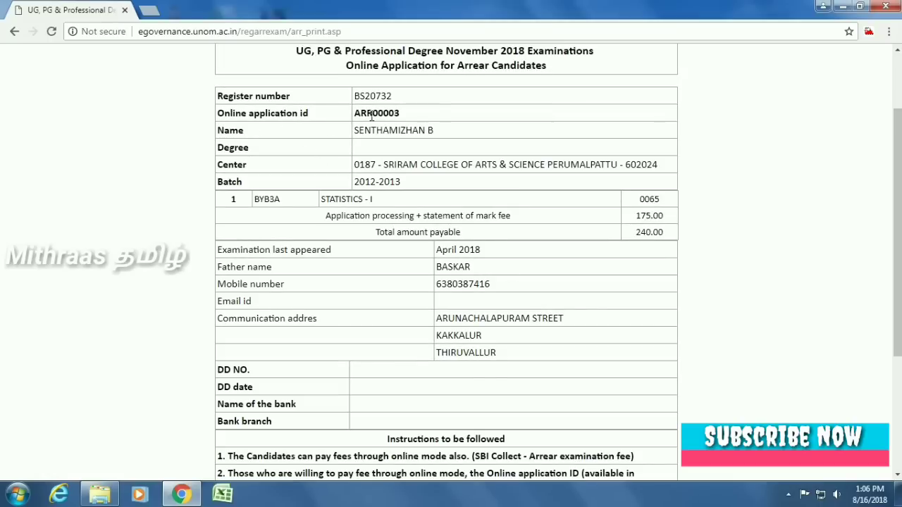
pyautogui.scroll(-3, 437, 212)
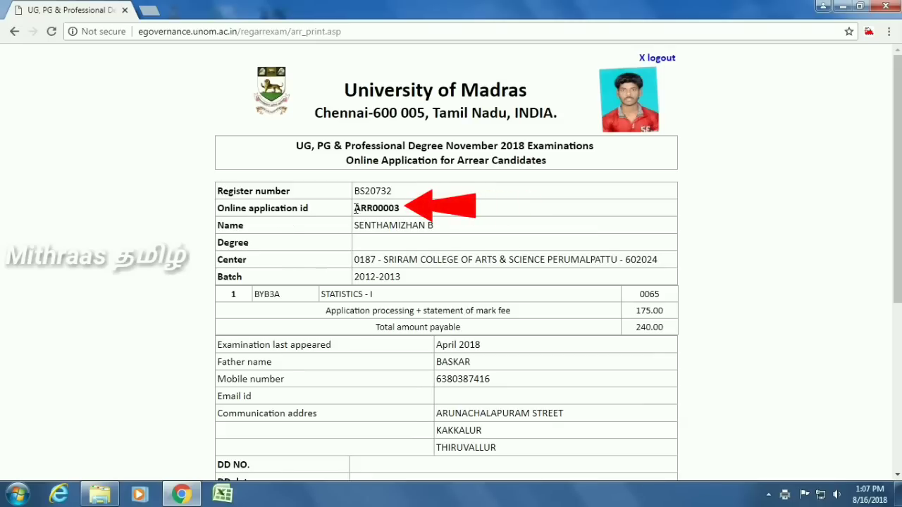
# Step: Note the online application ID, then log out of the arrear application
pyautogui.moveTo(356, 209); pyautogui.dragTo(400, 210)
pyautogui.click(610, 194)
pyautogui.click(658, 60)
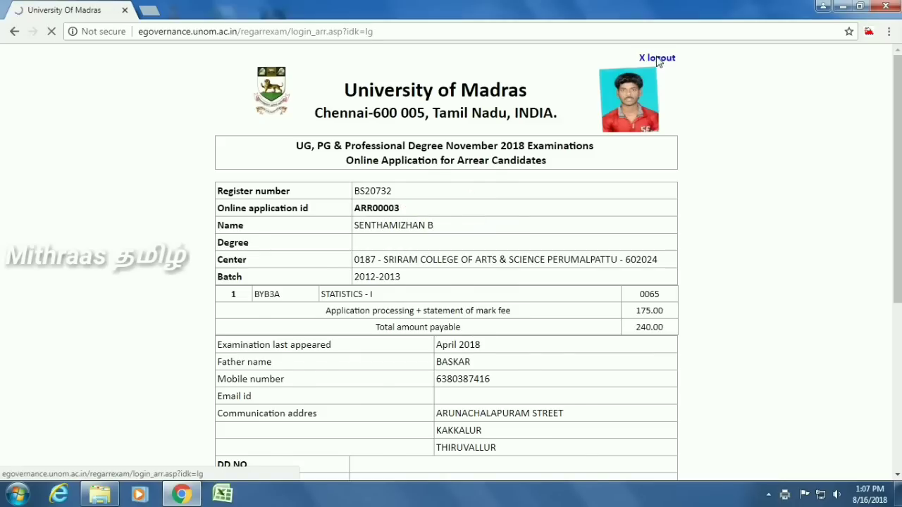
pyautogui.scroll(-1, 624, 275)
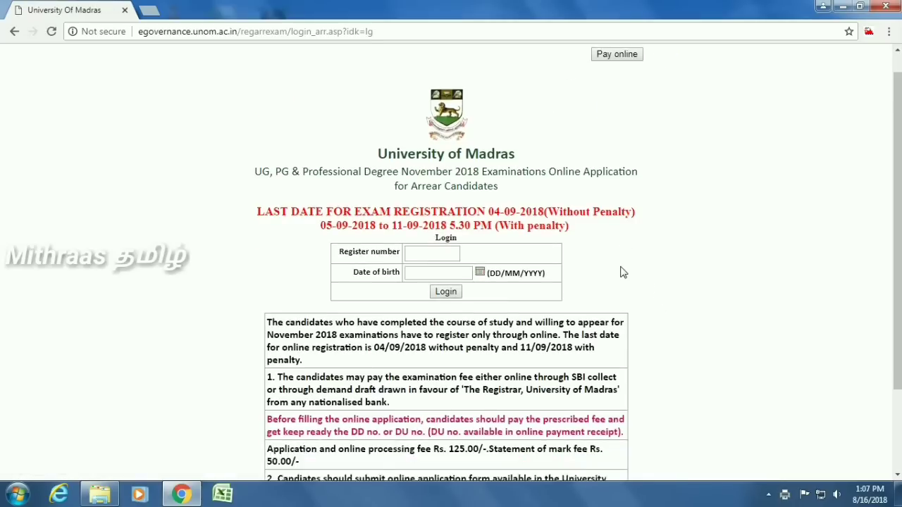
pyautogui.scroll(-1, 624, 272)
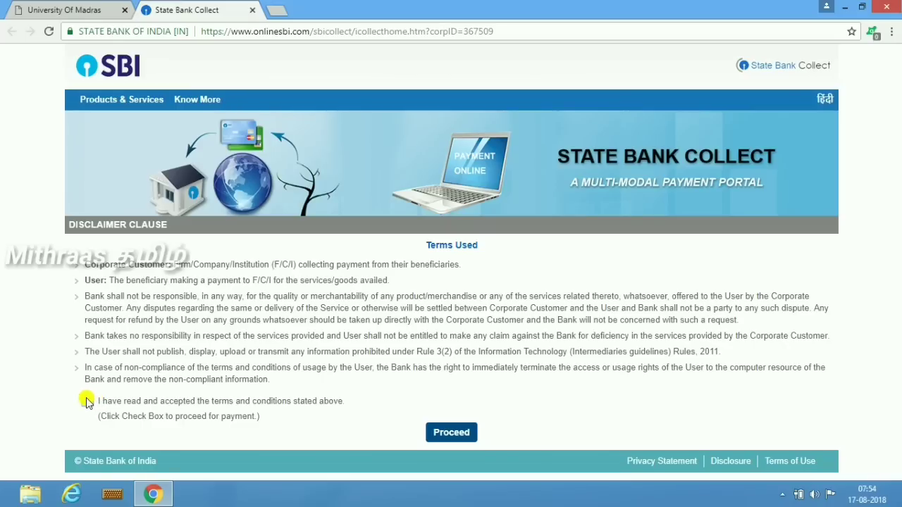
# Step: Accept the SBI Collect terms and choose ARREAR EXAMINATION FEE as the payment category
pyautogui.click(86, 401)
pyautogui.click(453, 429)
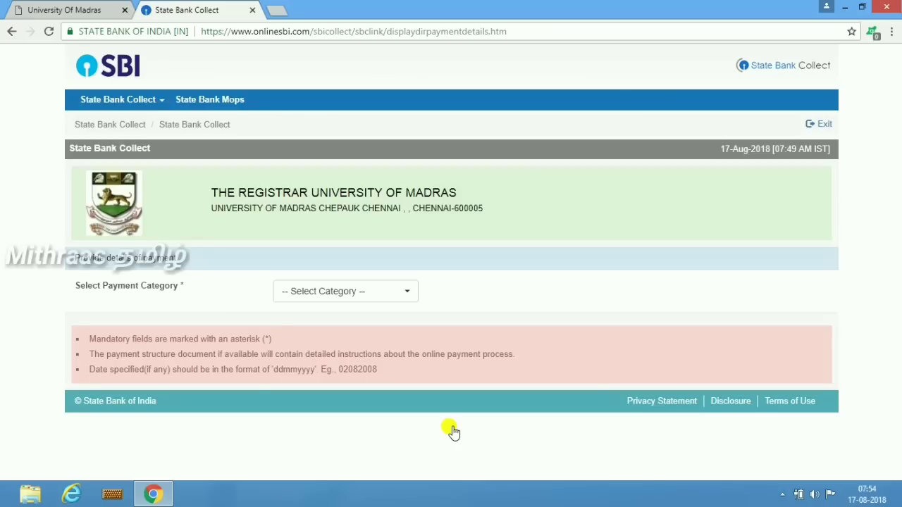
pyautogui.click(400, 292)
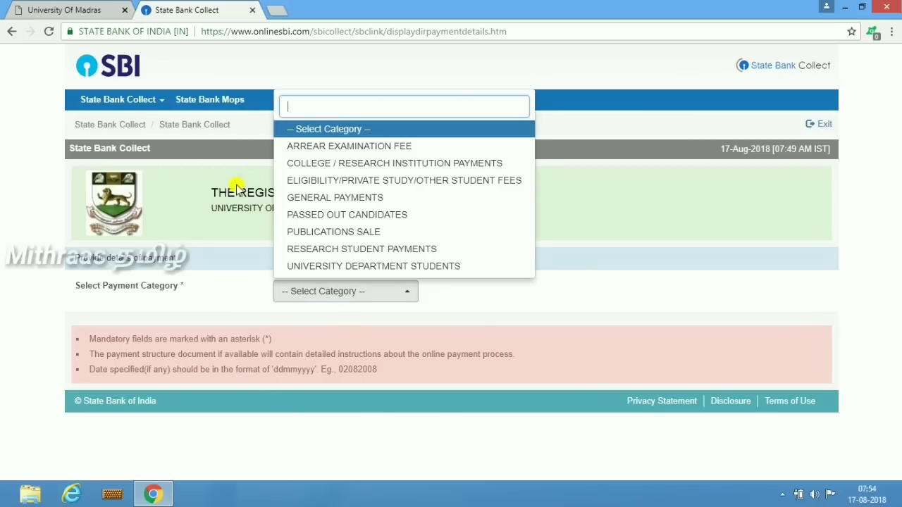
pyautogui.click(323, 147)
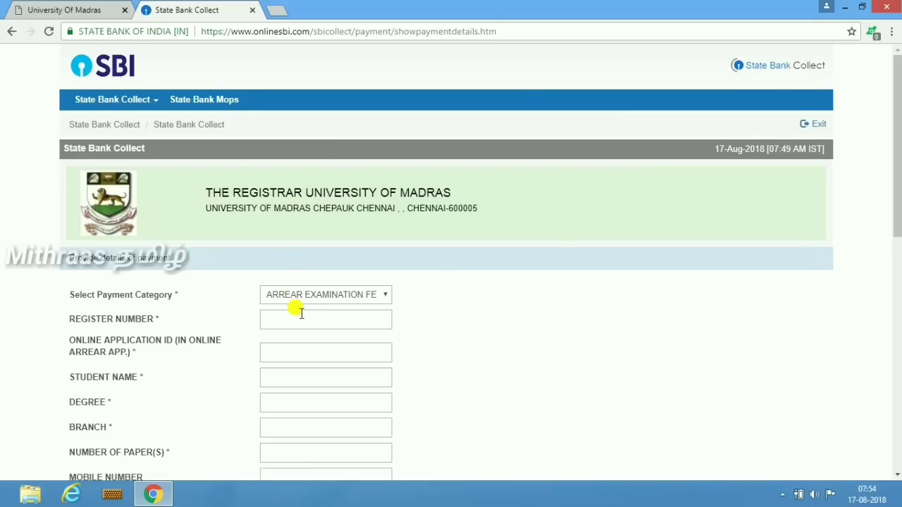
pyautogui.scroll(-2, 301, 313)
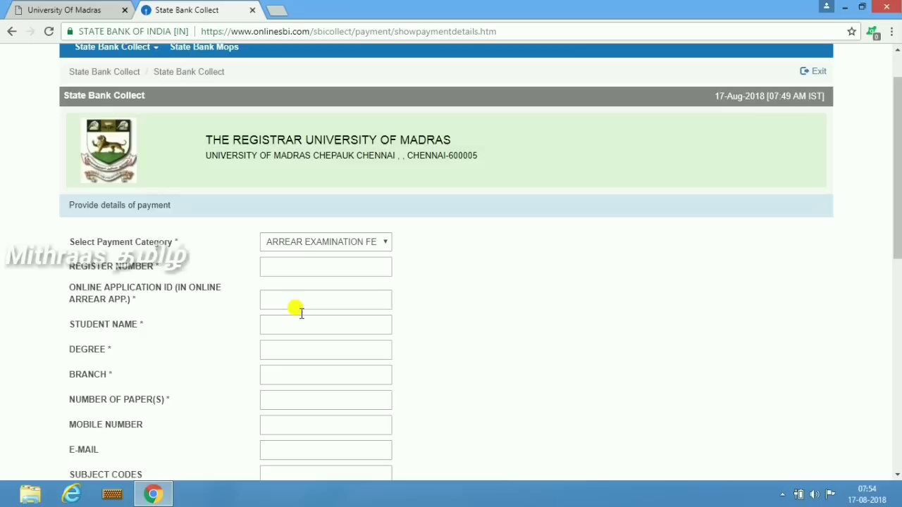
pyautogui.scroll(-1, 301, 313)
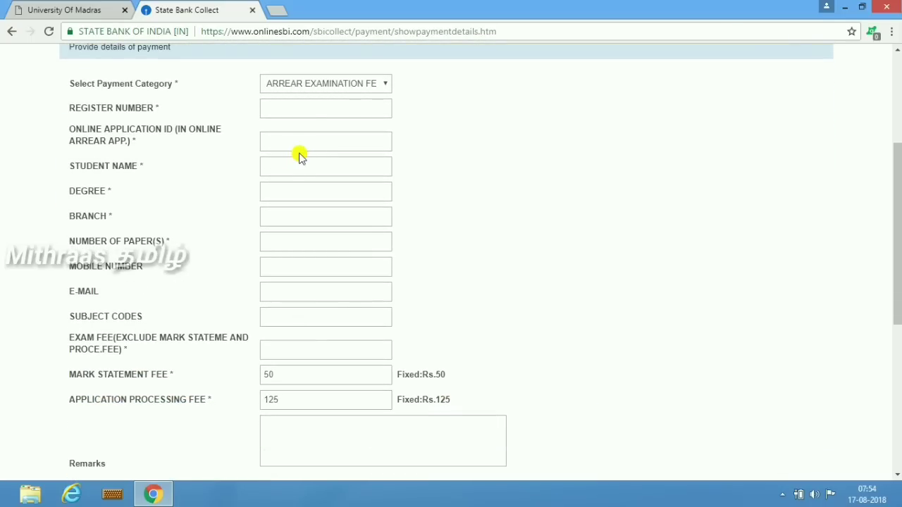
# Step: Enter the register number, application ID, student name, degree B.Sc.M and branch CORPORATE SECRETARYSHIP
pyautogui.click(285, 106)
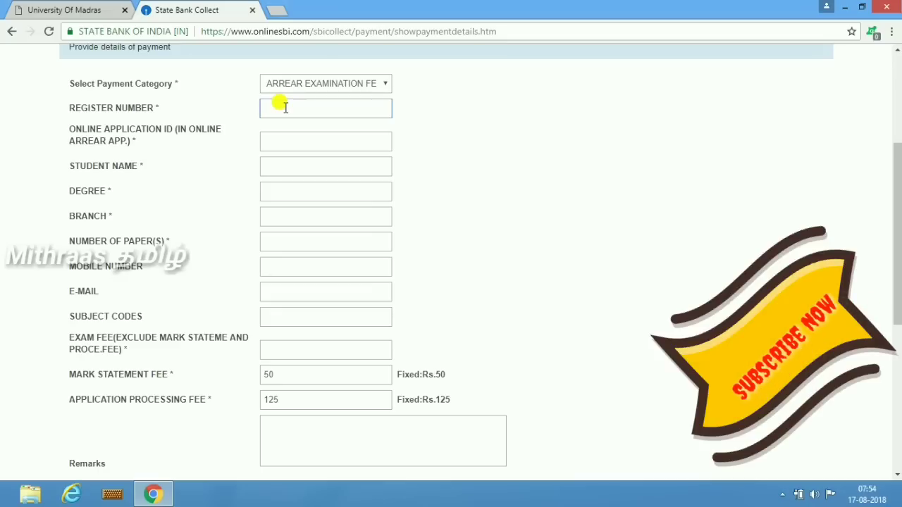
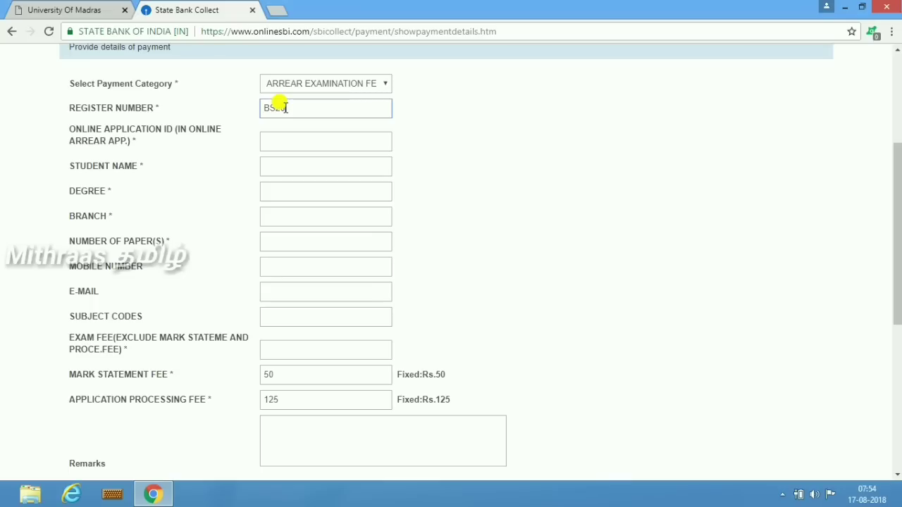
pyautogui.click(268, 143)
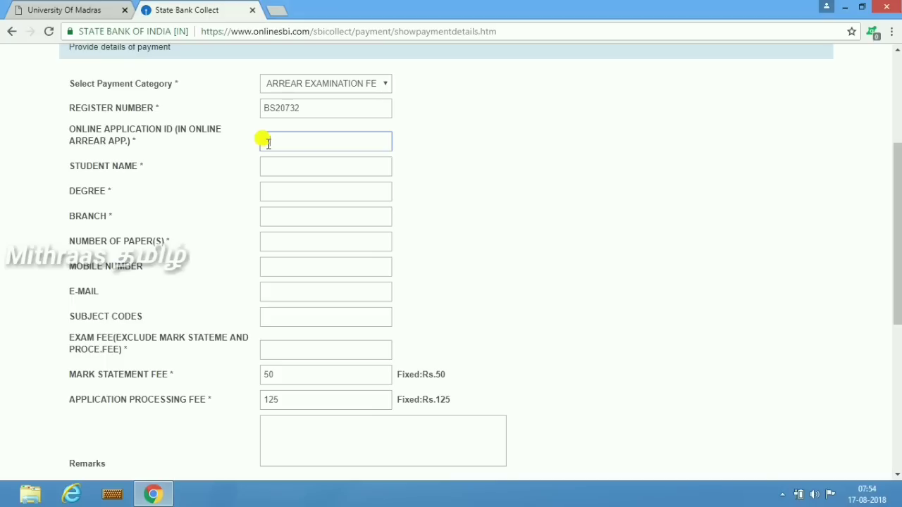
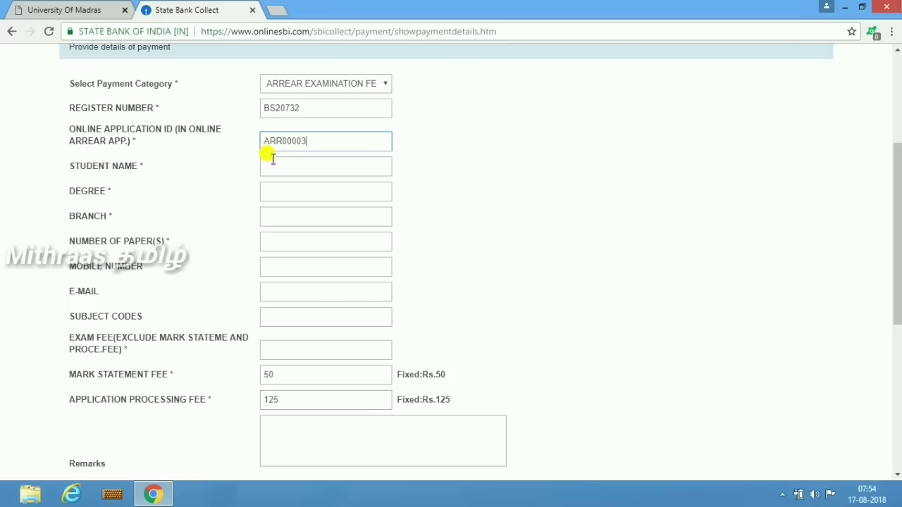
pyautogui.click(273, 158)
pyautogui.write('SENTH')
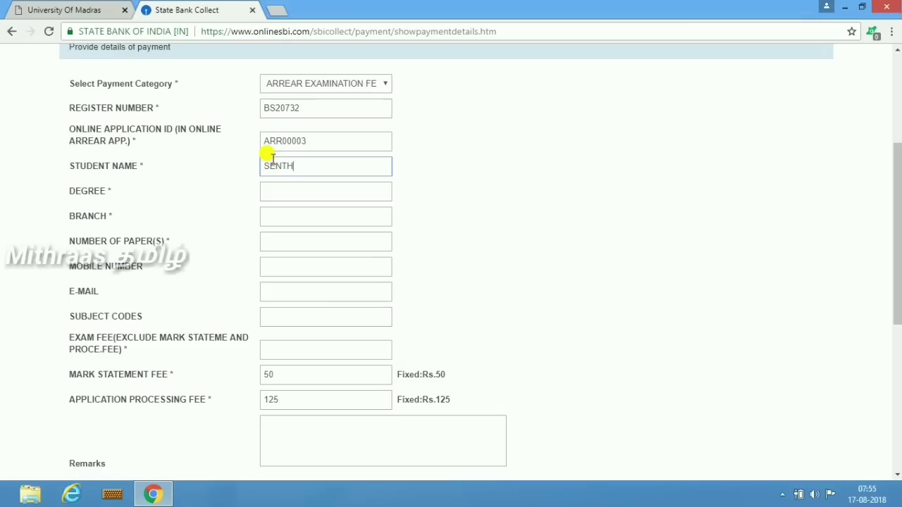
pyautogui.write('AMIZHAN B')
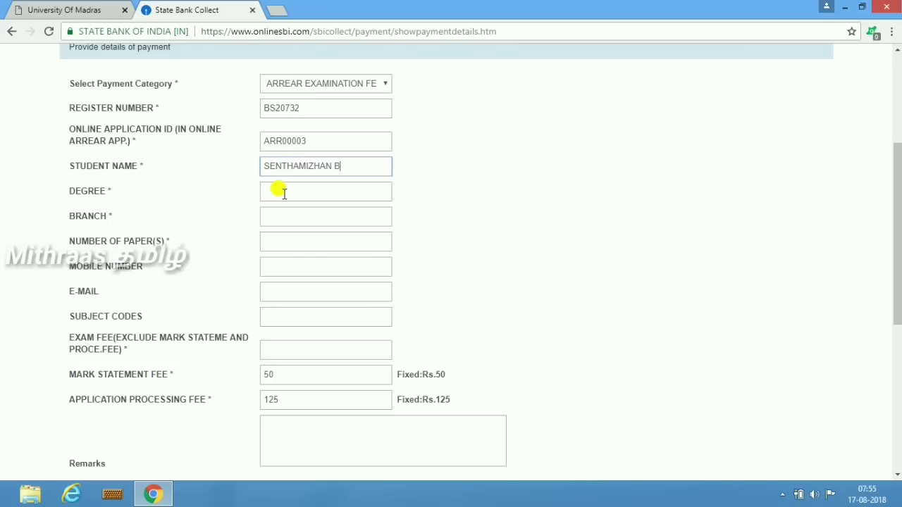
pyautogui.click(285, 192)
pyautogui.write('B.Sc.M')
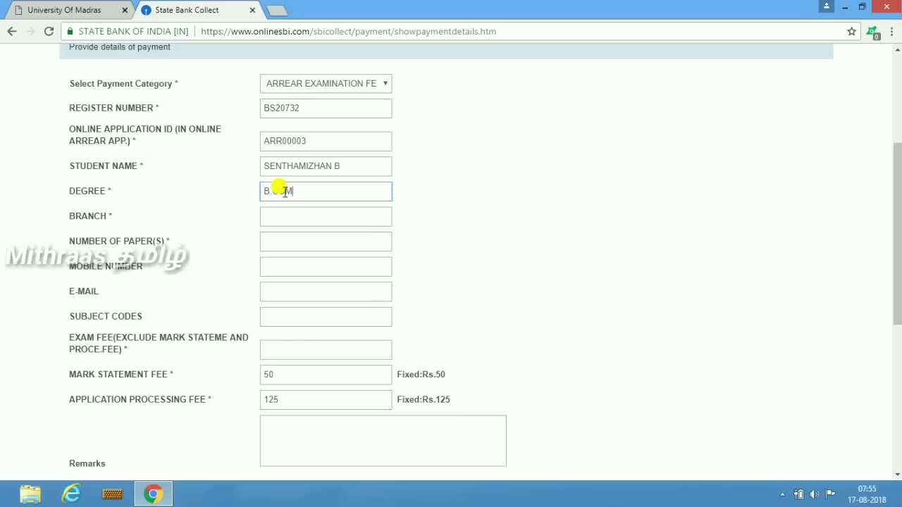
pyautogui.press('Tab')
pyautogui.write('CORPORATE S')
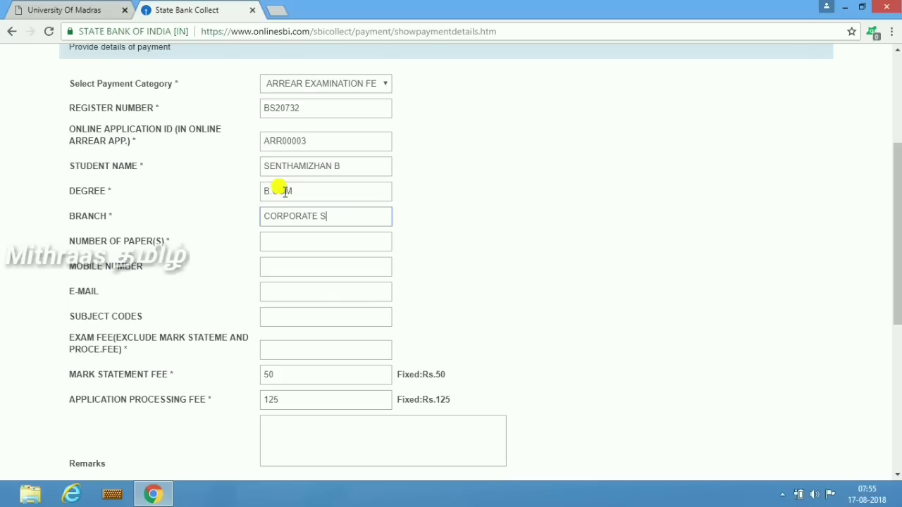
pyautogui.write('ECRETARYSHIP')
# Step: Enter 1 paper, the mobile number, subject code BYB3A, exam fee 65 and remark 'NOVEMBER 2018 ARREAR EXAM FEE'
pyautogui.click(275, 241)
pyautogui.write('1')
pyautogui.click(267, 265)
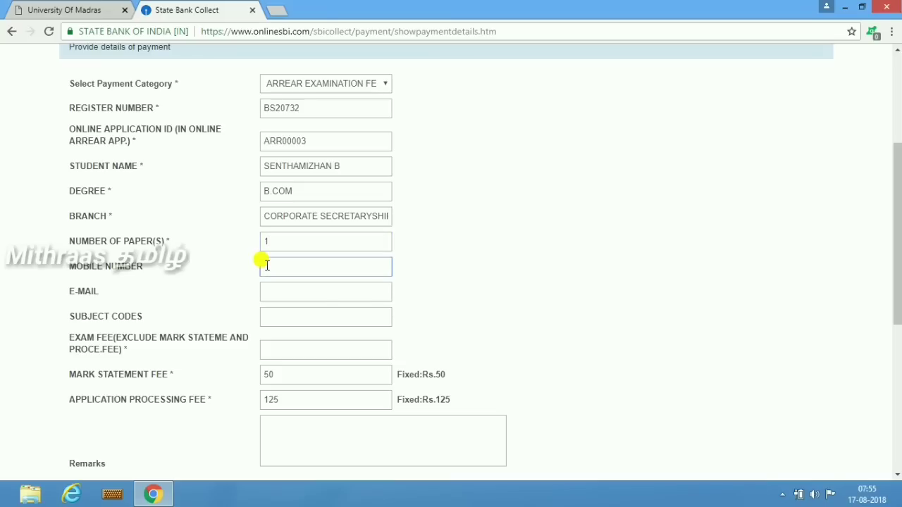
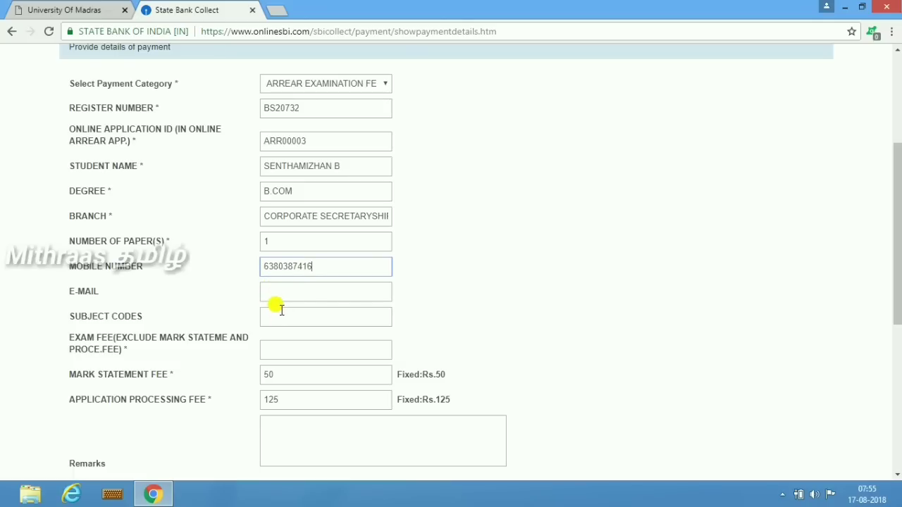
pyautogui.click(281, 310)
pyautogui.write('BYB')
pyautogui.write('SA')
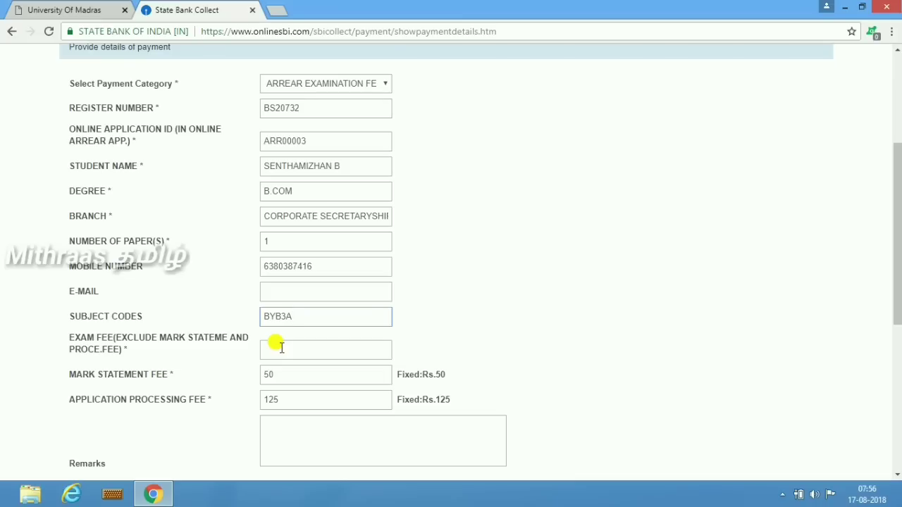
pyautogui.click(280, 347)
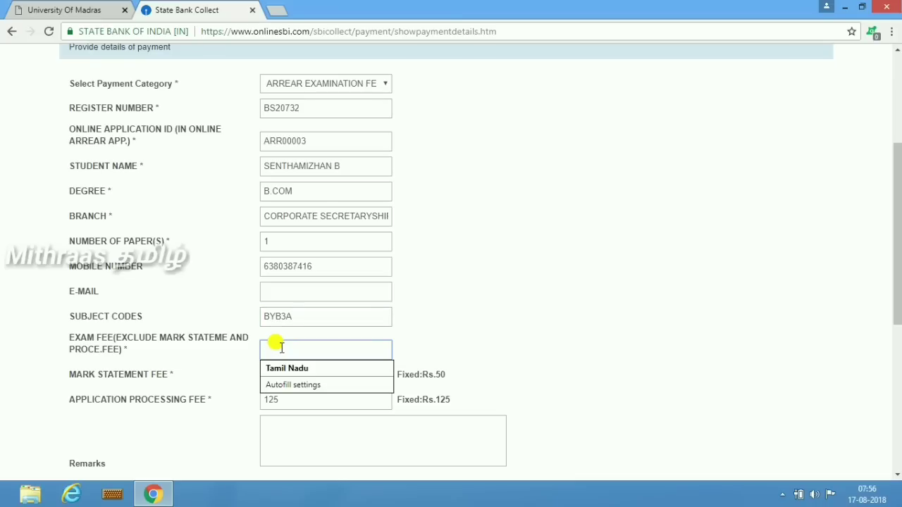
pyautogui.write('65')
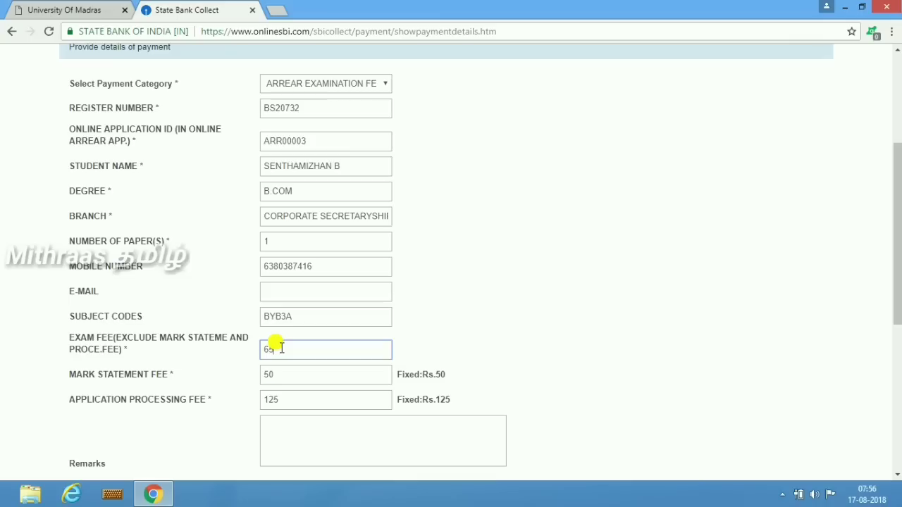
pyautogui.press('Tab')
pyautogui.click(292, 425)
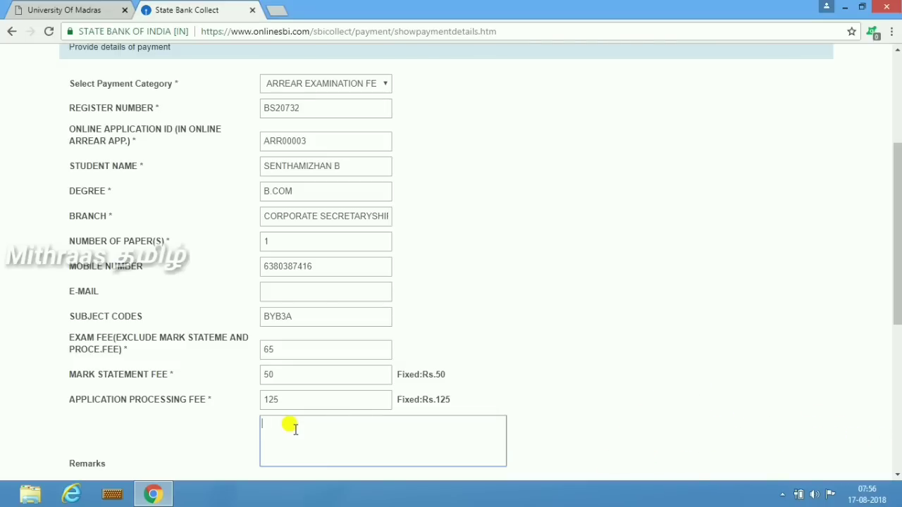
pyautogui.write('ARREAR EXAM FEE')
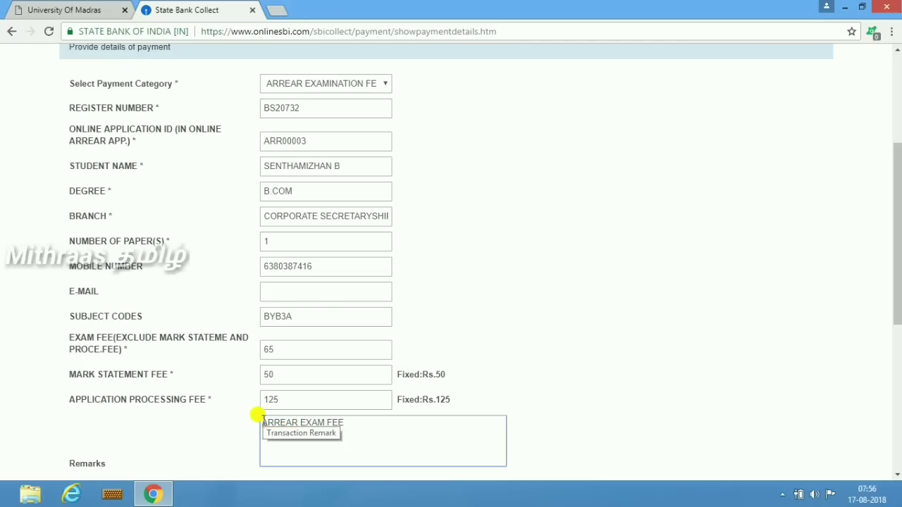
pyautogui.click(262, 422)
pyautogui.write('NOV')
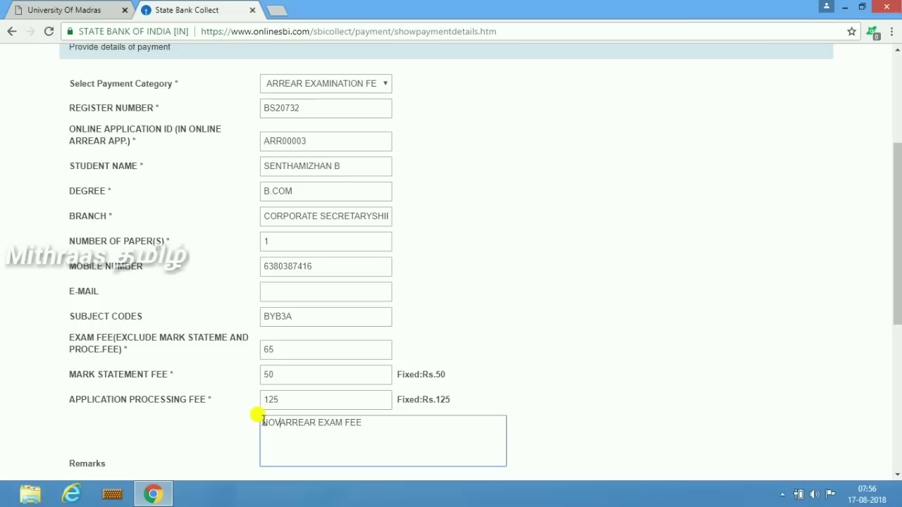
pyautogui.write('EMBER ')
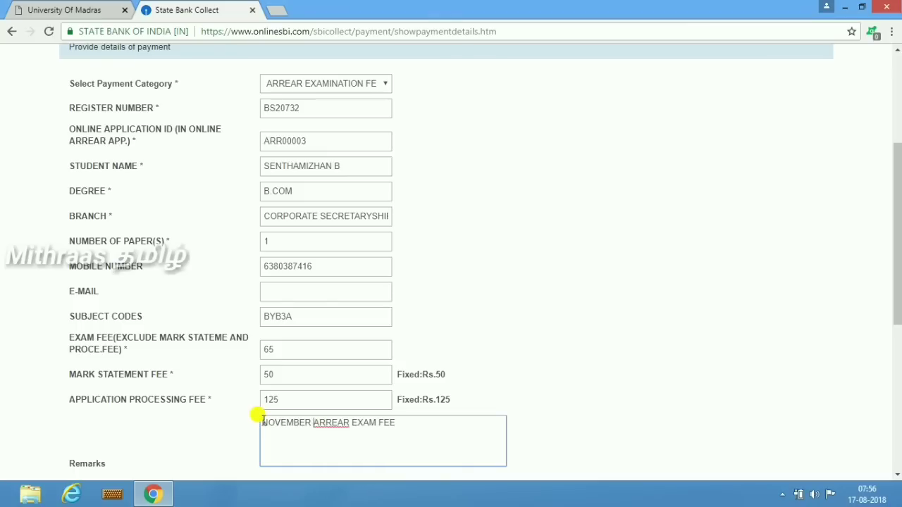
pyautogui.write('2018')
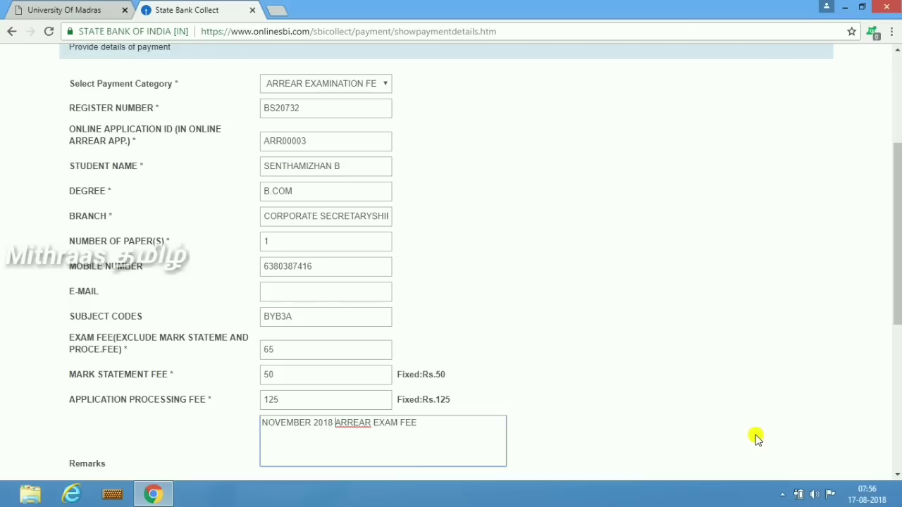
# Step: Fill in the payer's name and date of birth
pyautogui.click(898, 478)
pyautogui.click(898, 478)
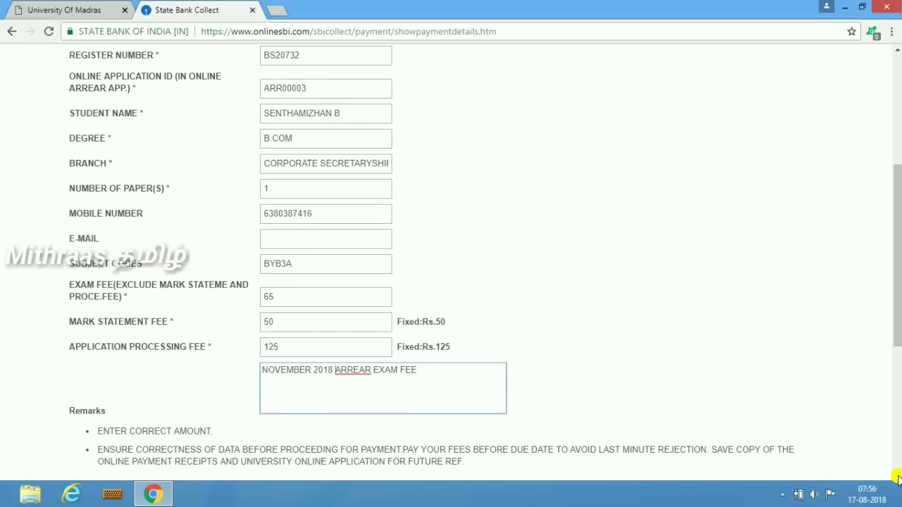
pyautogui.click(898, 478)
pyautogui.click(898, 478)
pyautogui.click(898, 478)
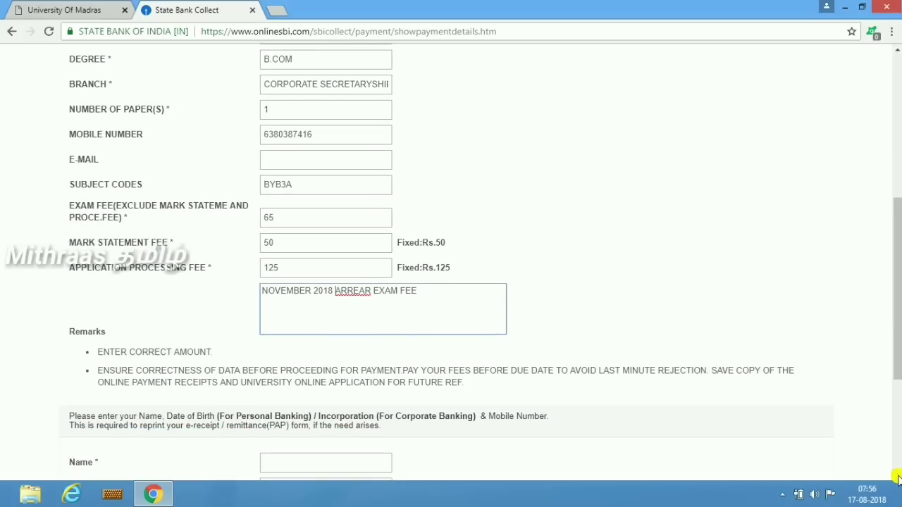
pyautogui.click(898, 478)
pyautogui.click(898, 478)
pyautogui.click(898, 478)
pyautogui.click(898, 478)
pyautogui.click(898, 477)
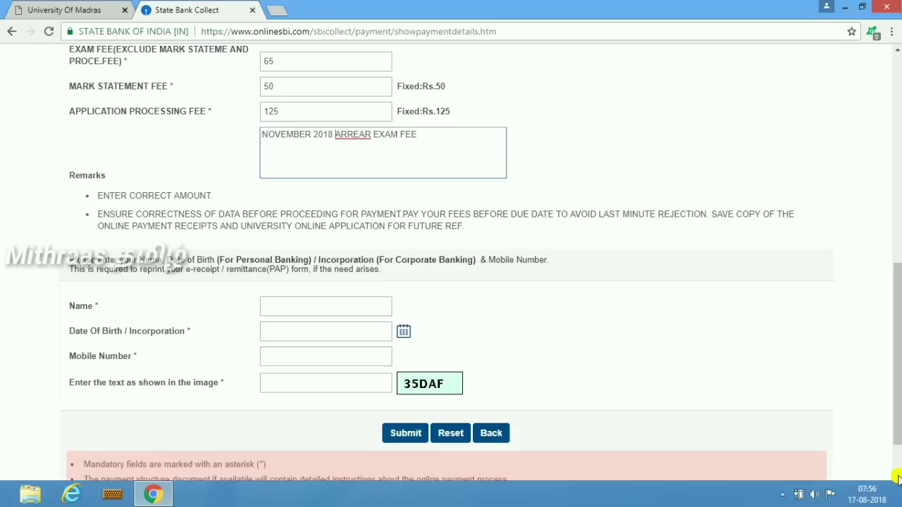
pyautogui.click(898, 478)
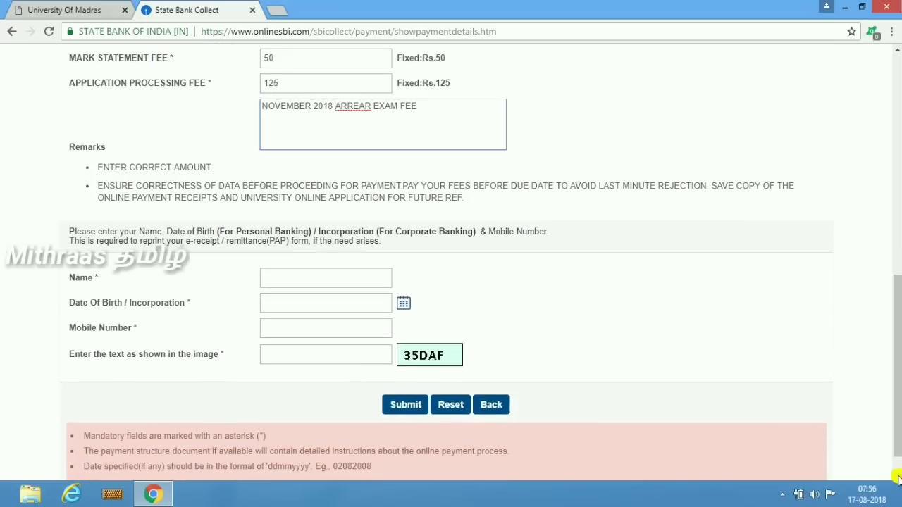
pyautogui.click(295, 280)
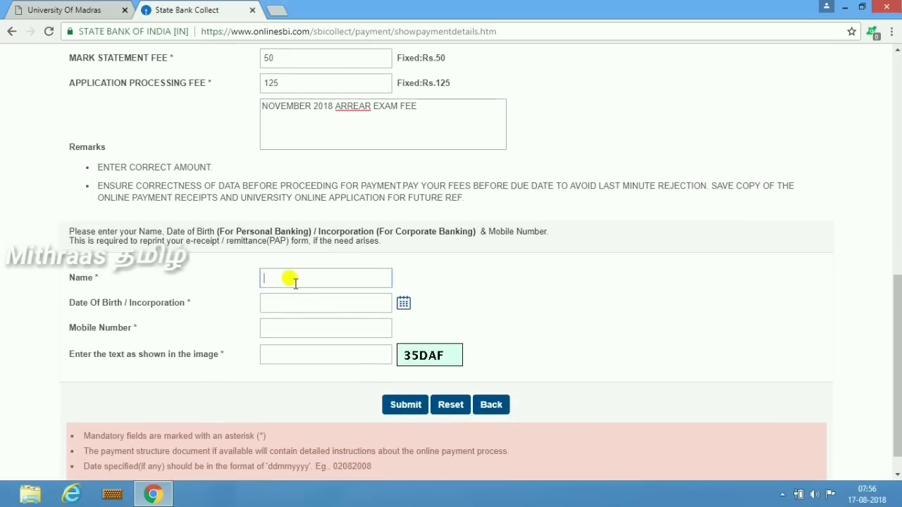
pyautogui.write('SENTHI')
pyautogui.write('MIZ')
pyautogui.write('HAN')
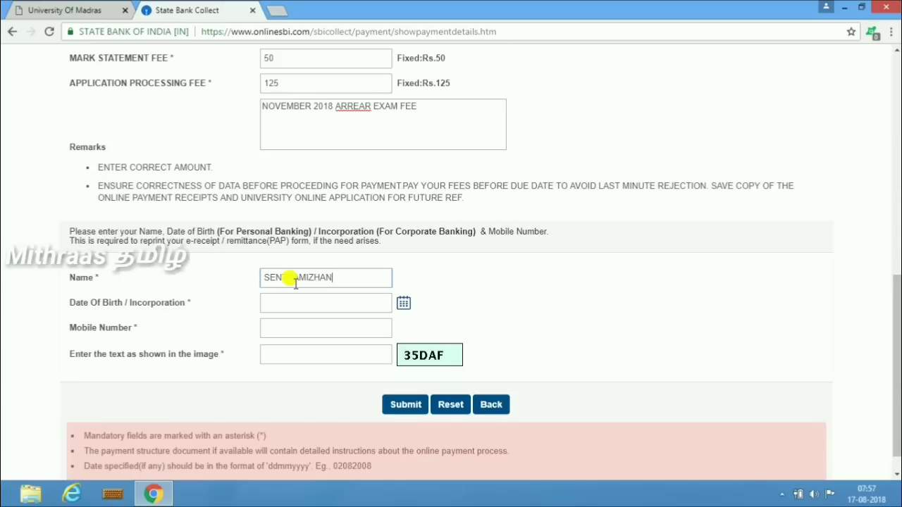
pyautogui.write(' B')
pyautogui.press('Tab')
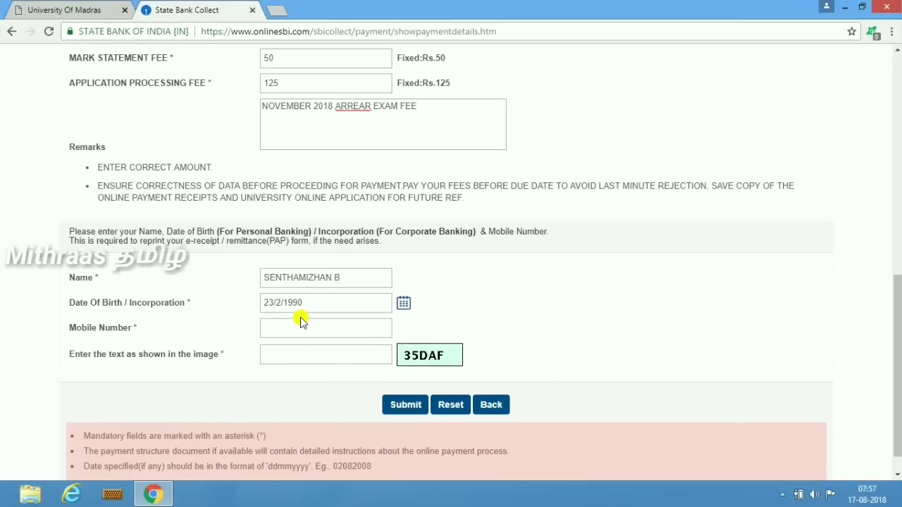
# Step: Enter the payer's mobile number and begin typing the image verification text
pyautogui.click(298, 322)
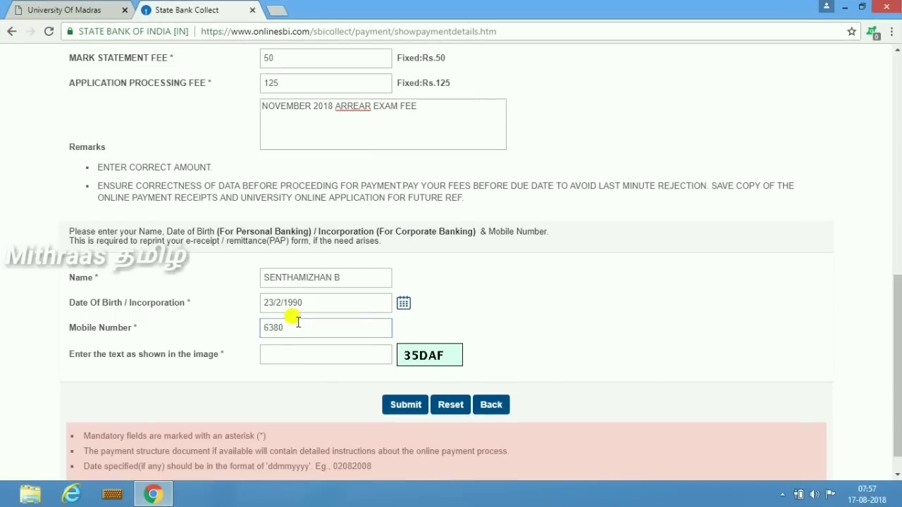
pyautogui.click(285, 354)
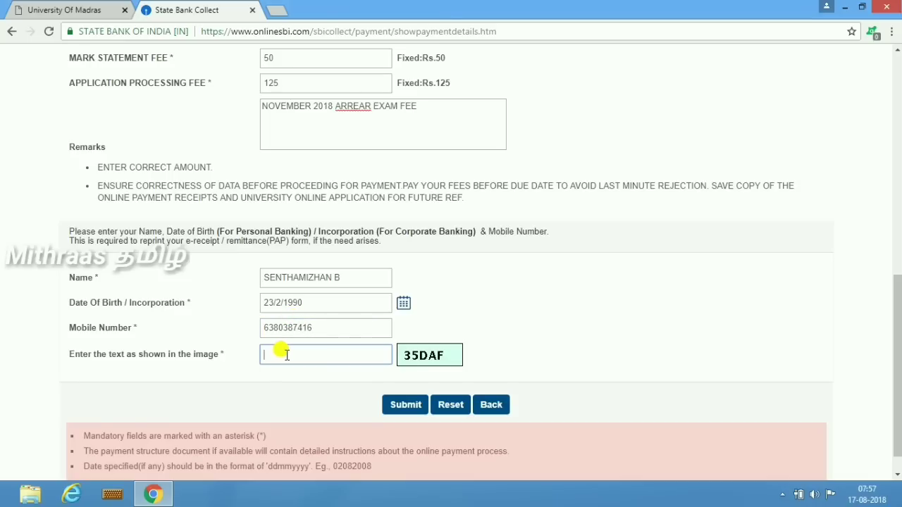
pyautogui.write('35DAF')
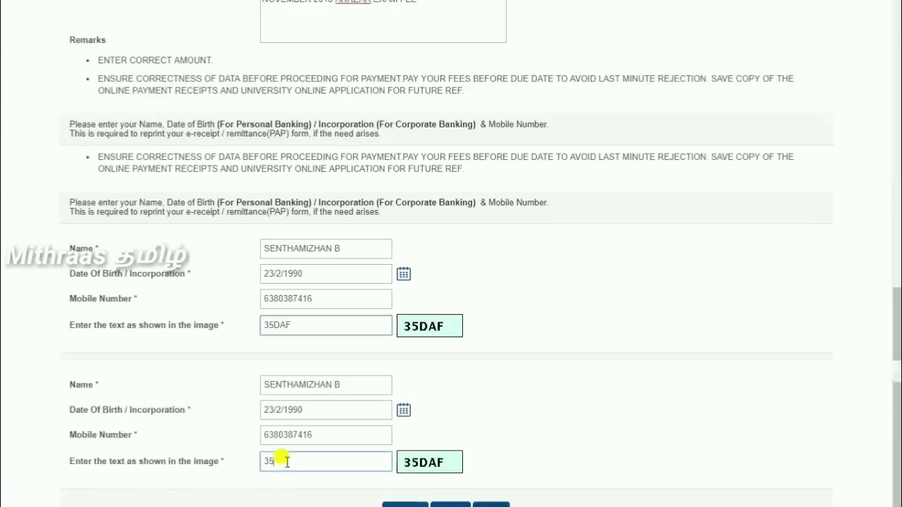
# Step: Submit the fee details, review the INR 240.00 summary and confirm it
pyautogui.click(400, 377)
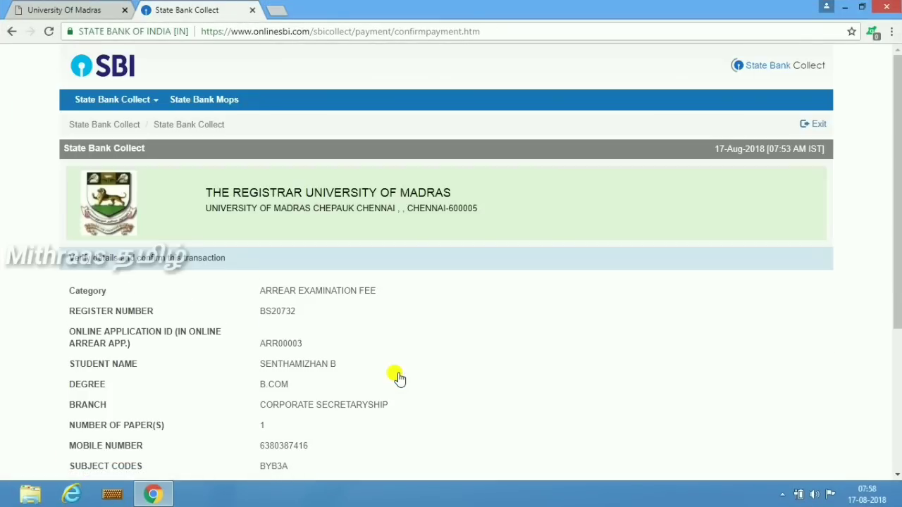
pyautogui.scroll(-1, 400, 378)
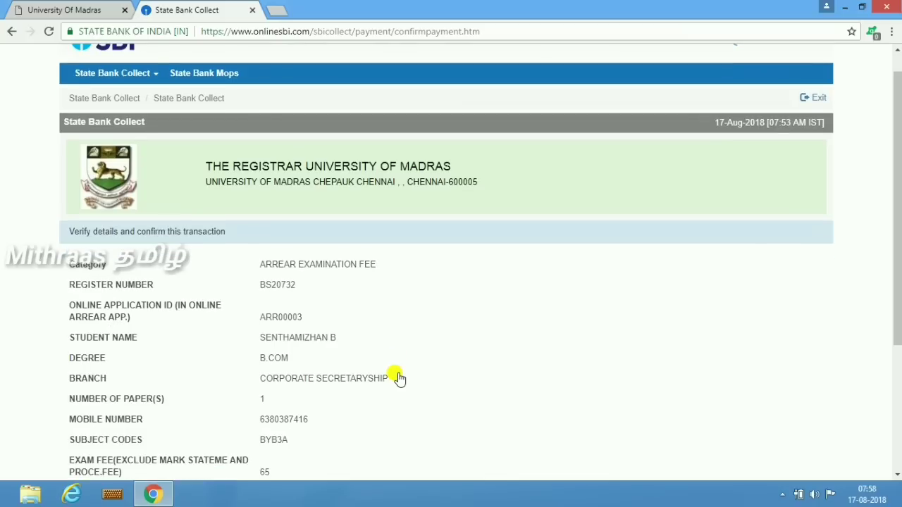
pyautogui.scroll(-3, 399, 378)
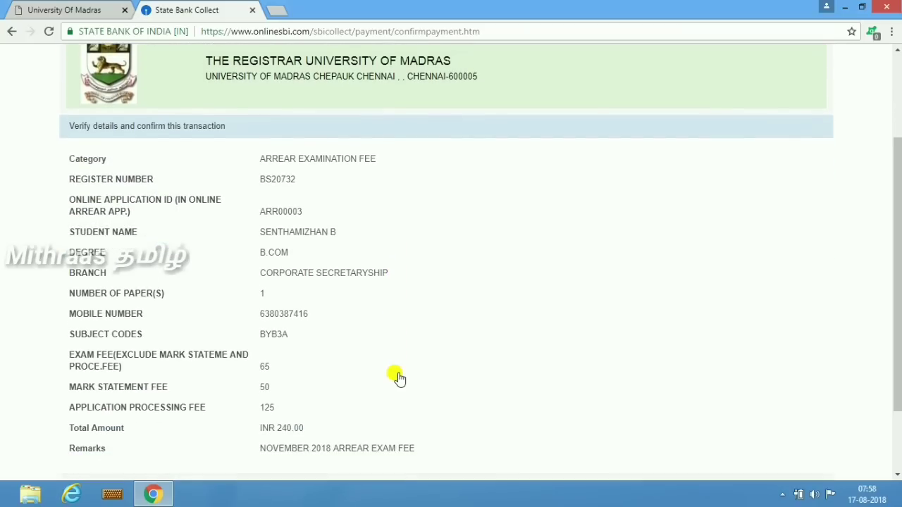
pyautogui.scroll(-3, 400, 379)
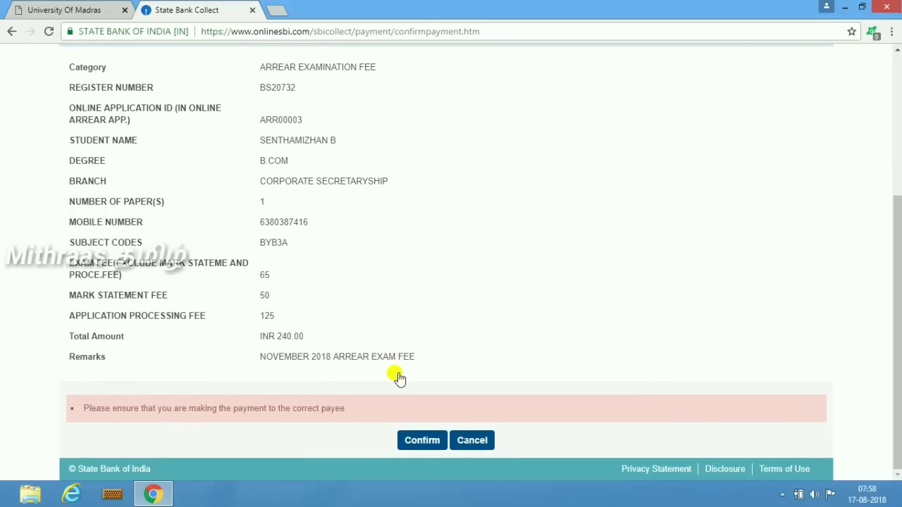
pyautogui.click(411, 440)
pyautogui.click(404, 438)
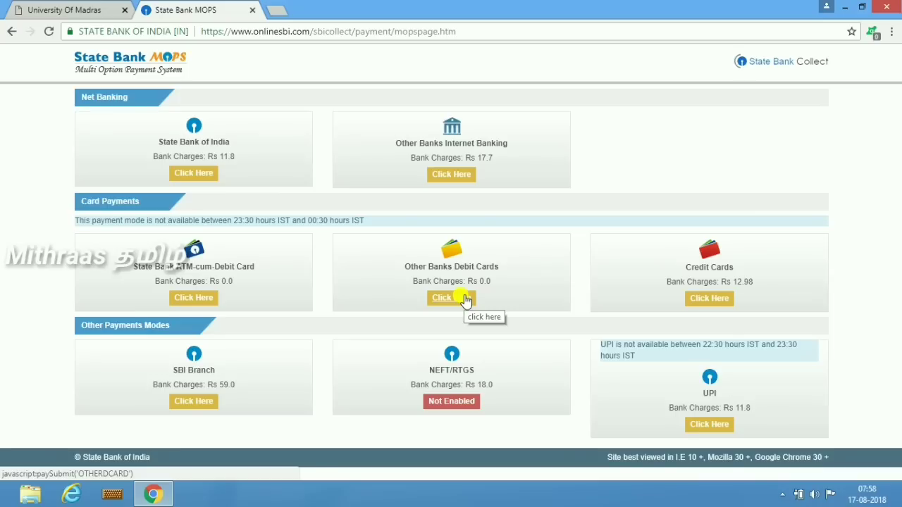
# Step: Choose Other Banks Debit Card and enter the card number, expiry month/year and card holder name
pyautogui.click(451, 307)
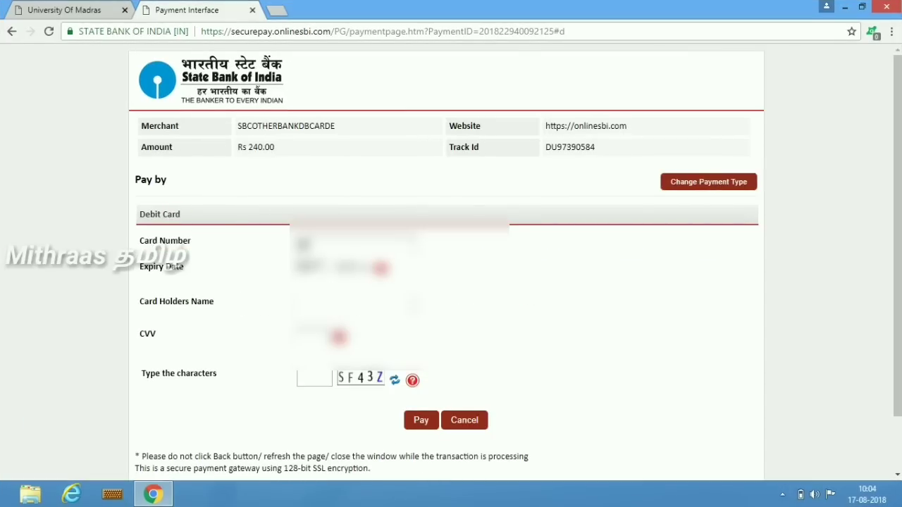
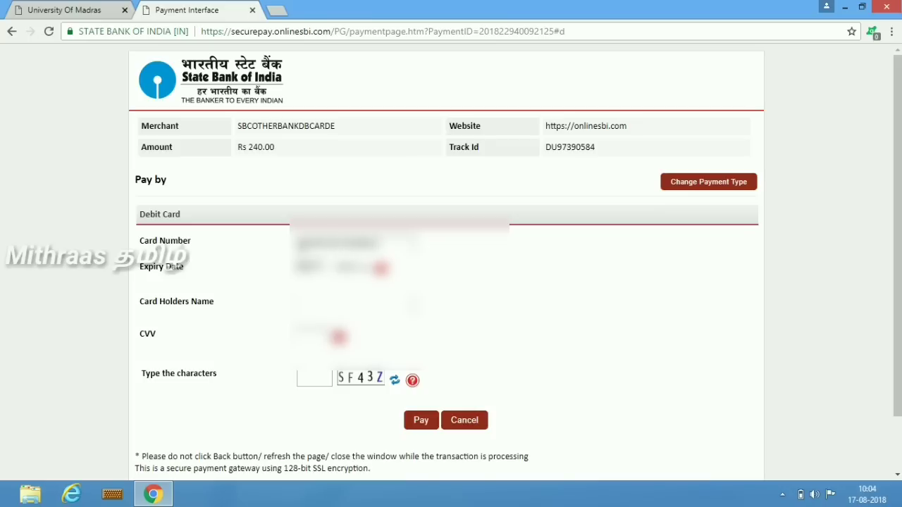
pyautogui.click(310, 268)
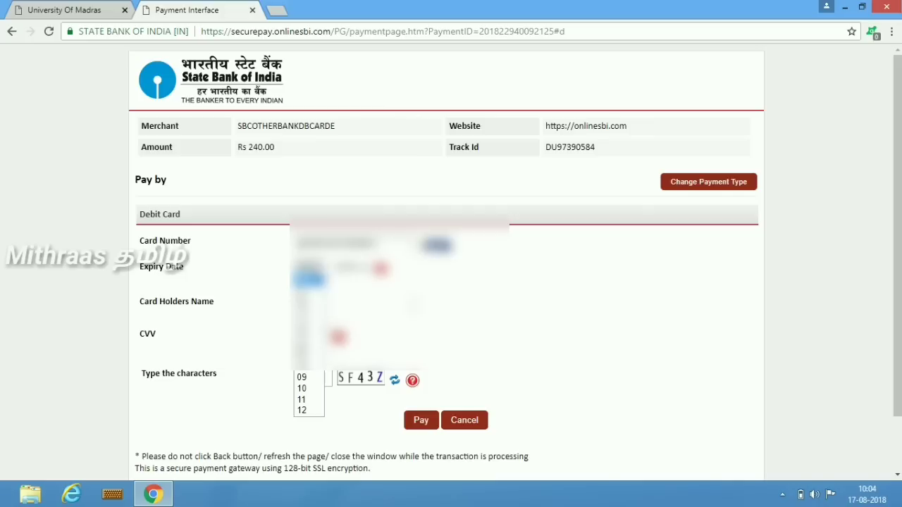
pyautogui.click(317, 407)
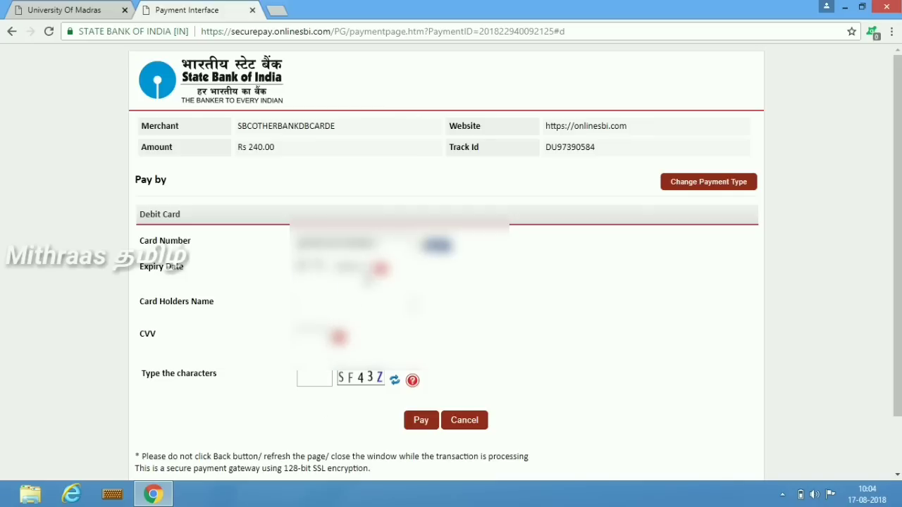
pyautogui.click(361, 270)
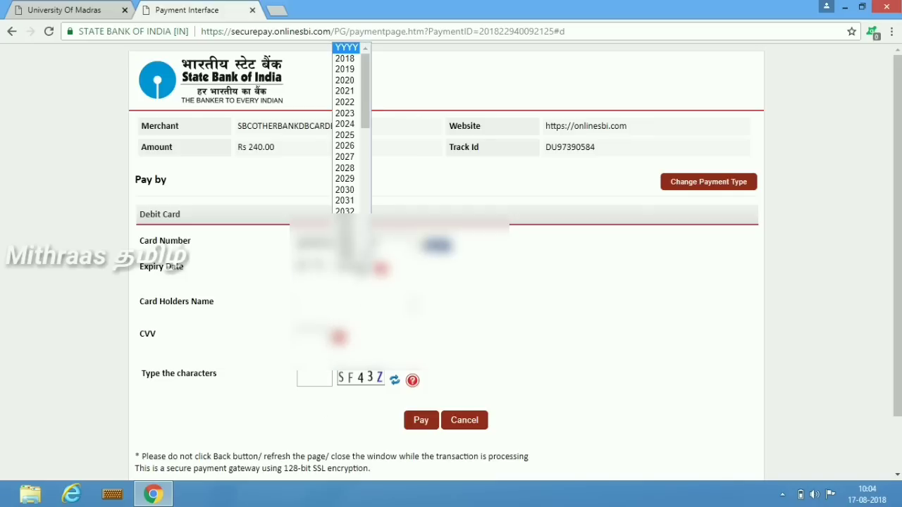
pyautogui.click(352, 60)
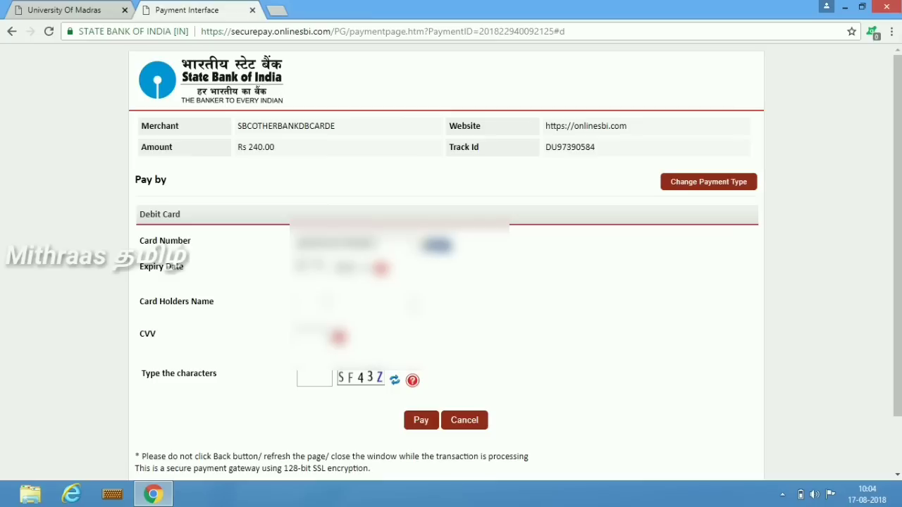
pyautogui.click(326, 302)
pyautogui.write('???????')
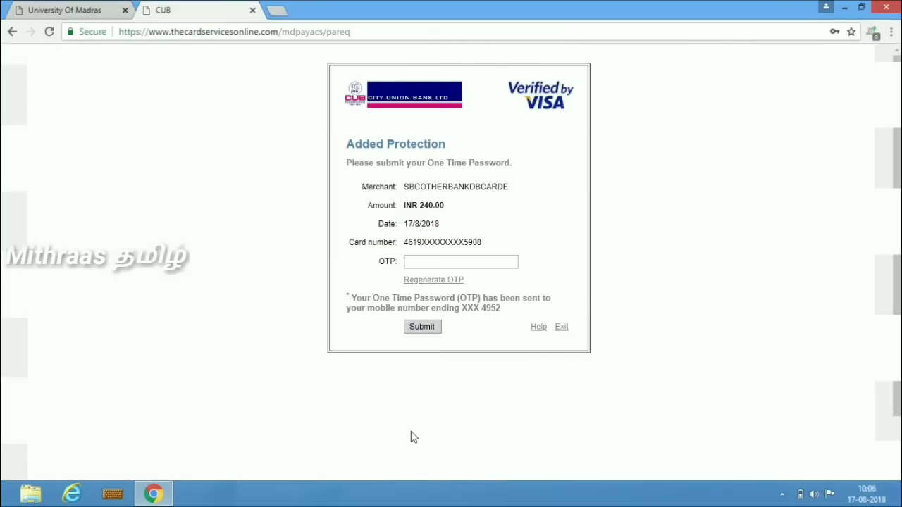
# Step: Submit the card's one-time password and decline Chrome's offer to save it
pyautogui.click(478, 260)
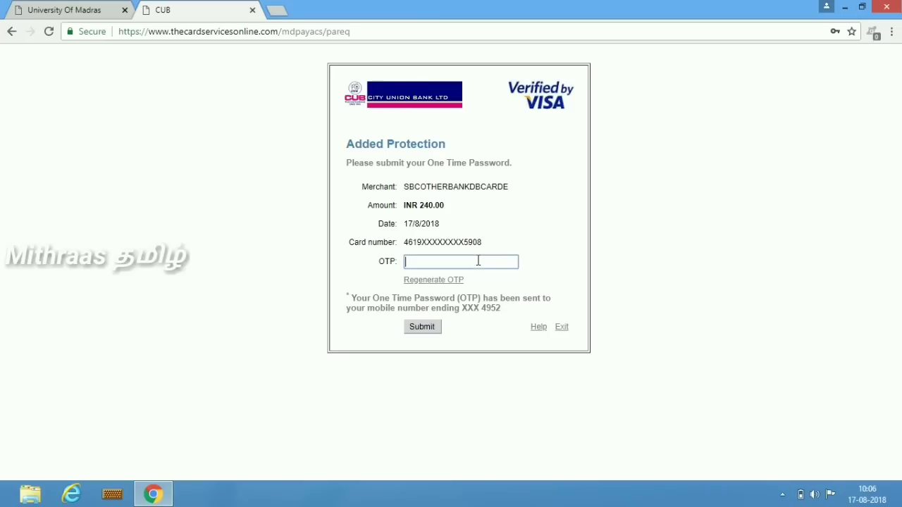
pyautogui.write('??????')
pyautogui.click(427, 327)
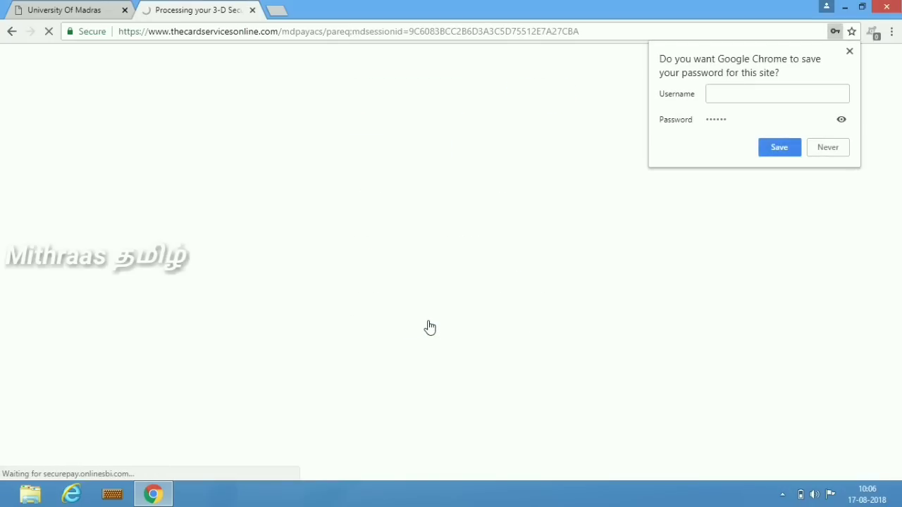
pyautogui.click(829, 148)
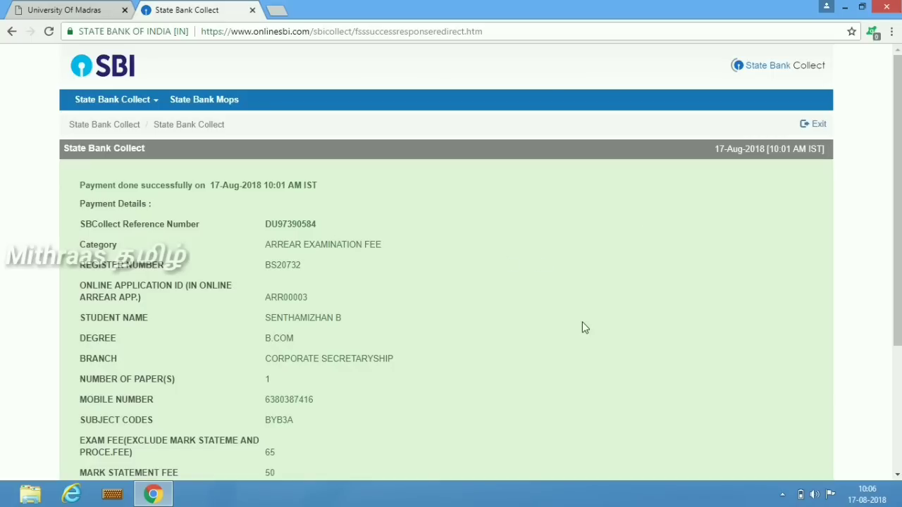
# Step: Open the e-Receipt for the completed arrear fee payment
pyautogui.click(898, 475)
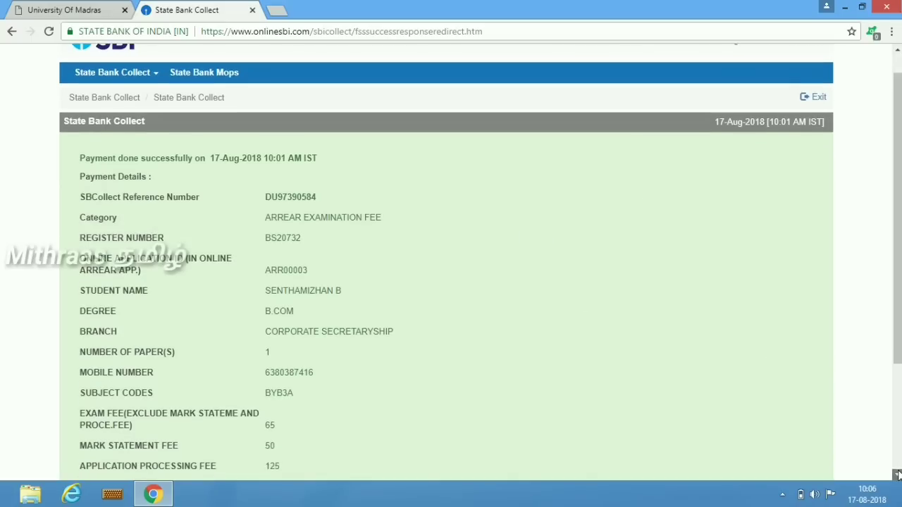
pyautogui.click(898, 474)
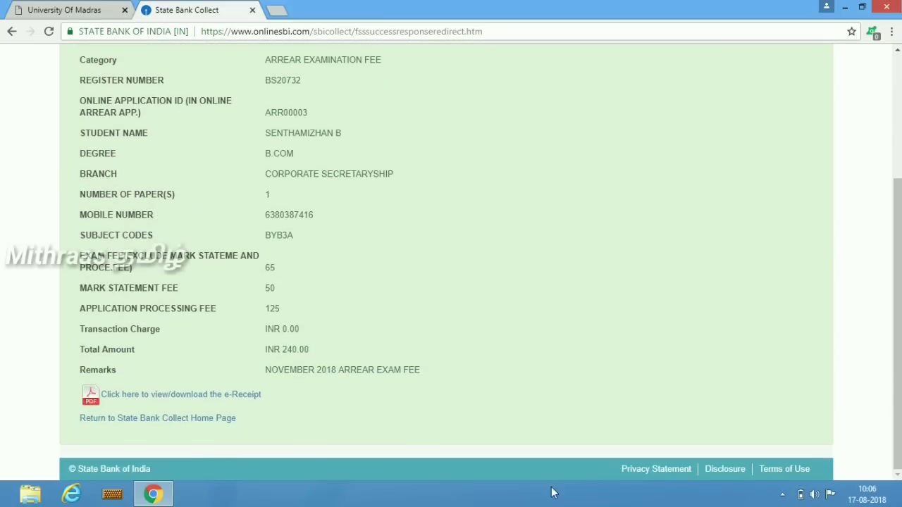
pyautogui.click(193, 395)
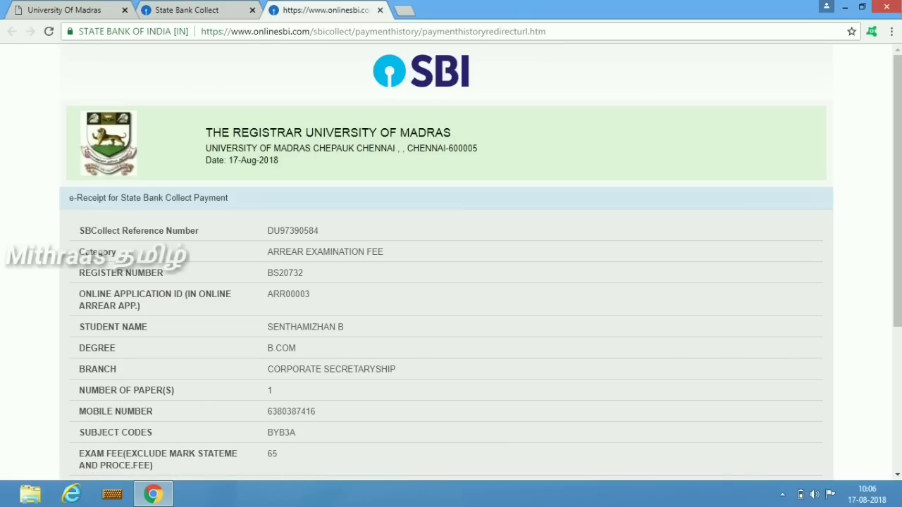
# Step: Print the e-Receipt, bringing up the print dialog with Save as PDF as the destination
pyautogui.click(897, 475)
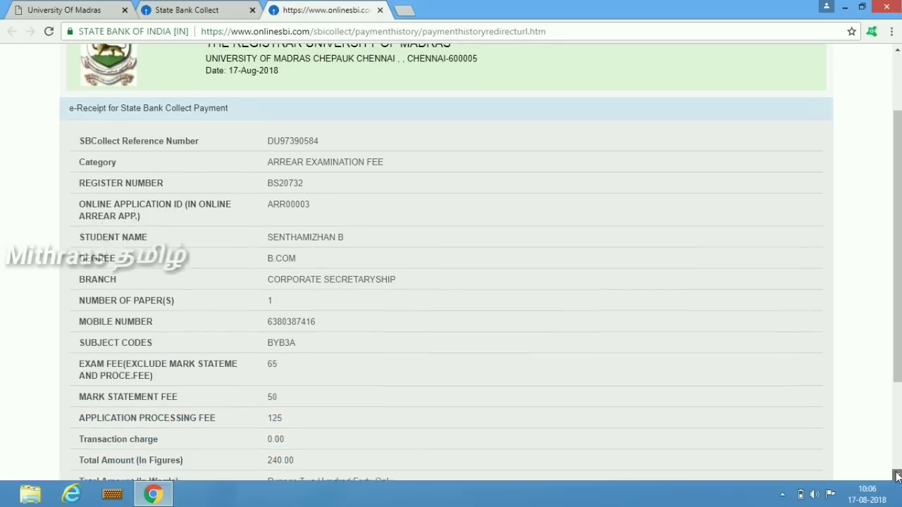
pyautogui.click(898, 477)
pyautogui.click(898, 476)
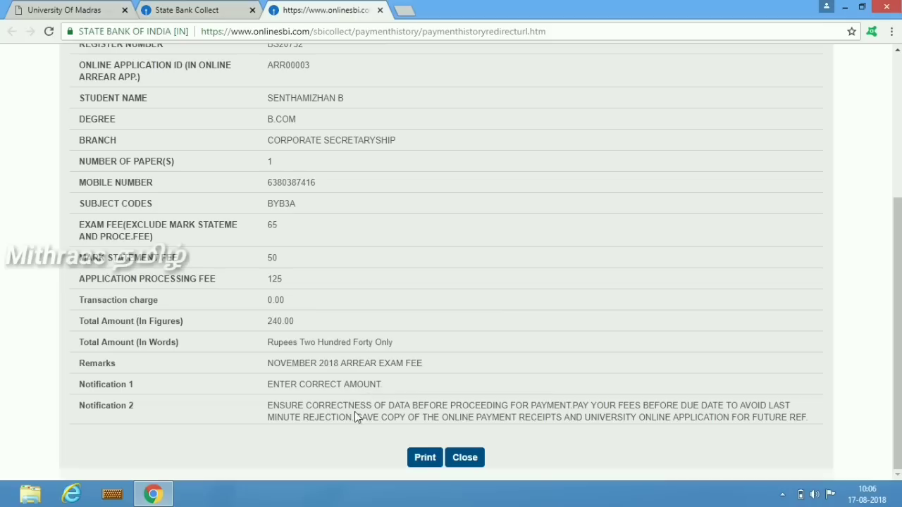
pyautogui.click(423, 458)
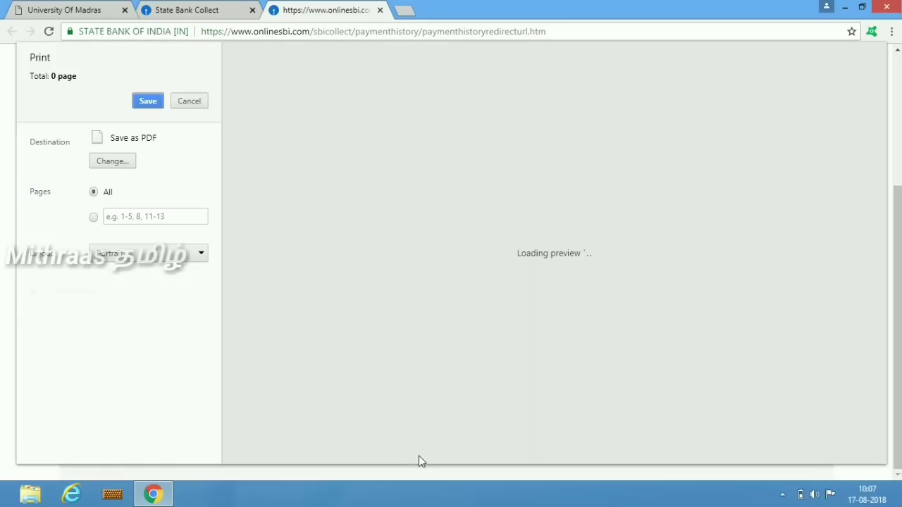